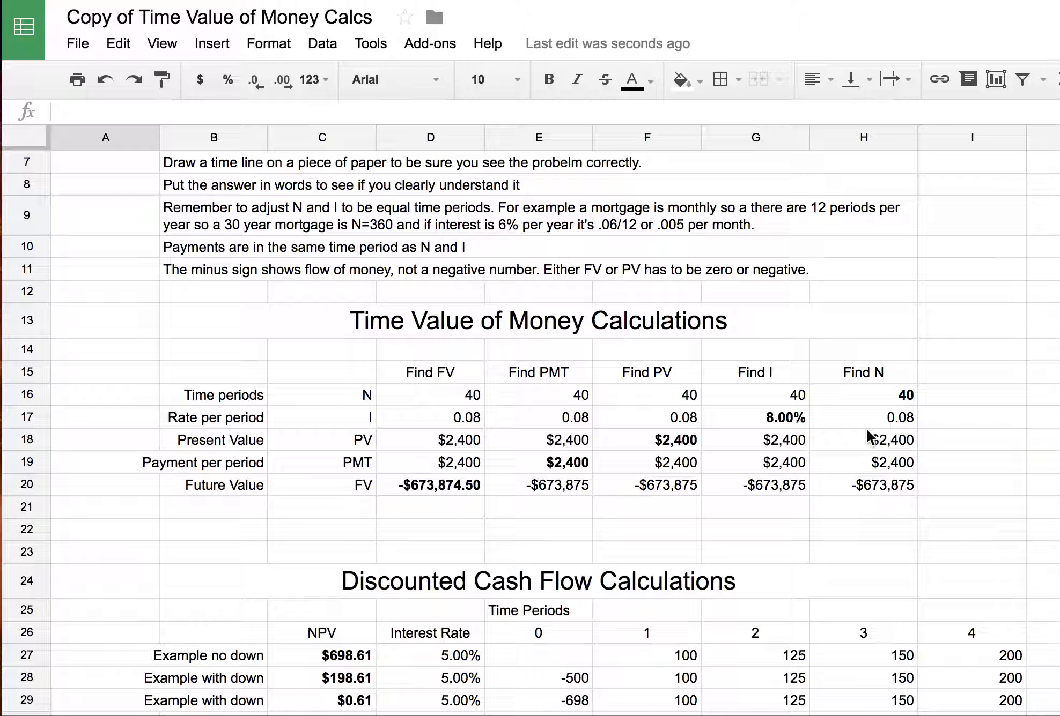
- Copy the Find FV block D15:D20 and paste it at D35 below the IRR result
click(440, 373)
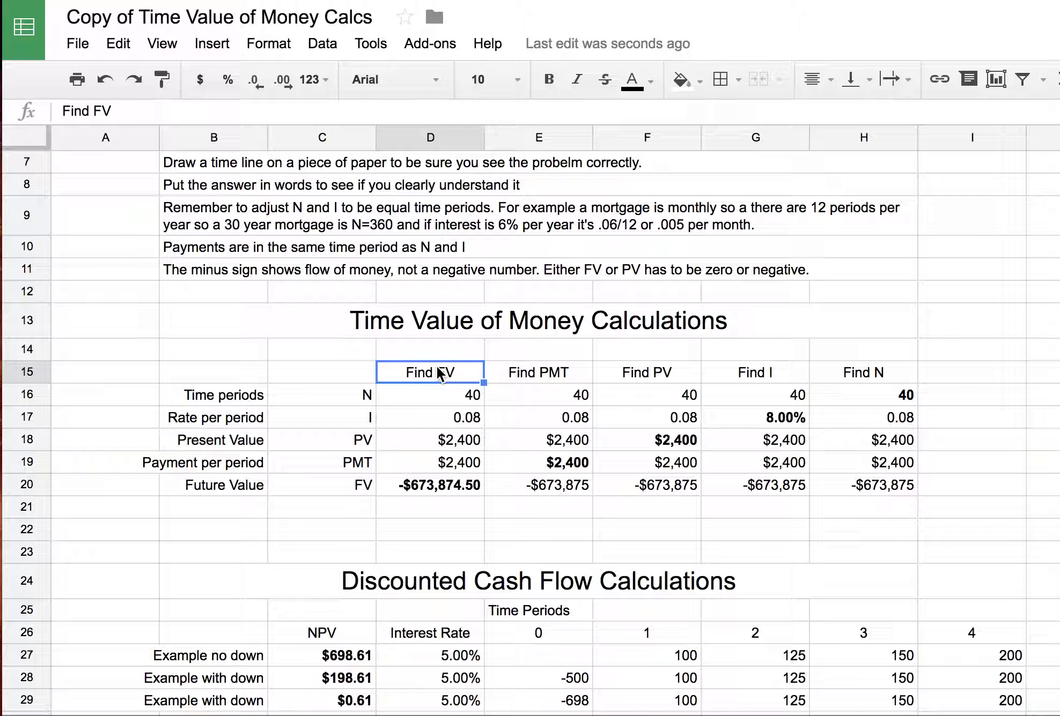
shift+click(440, 485)
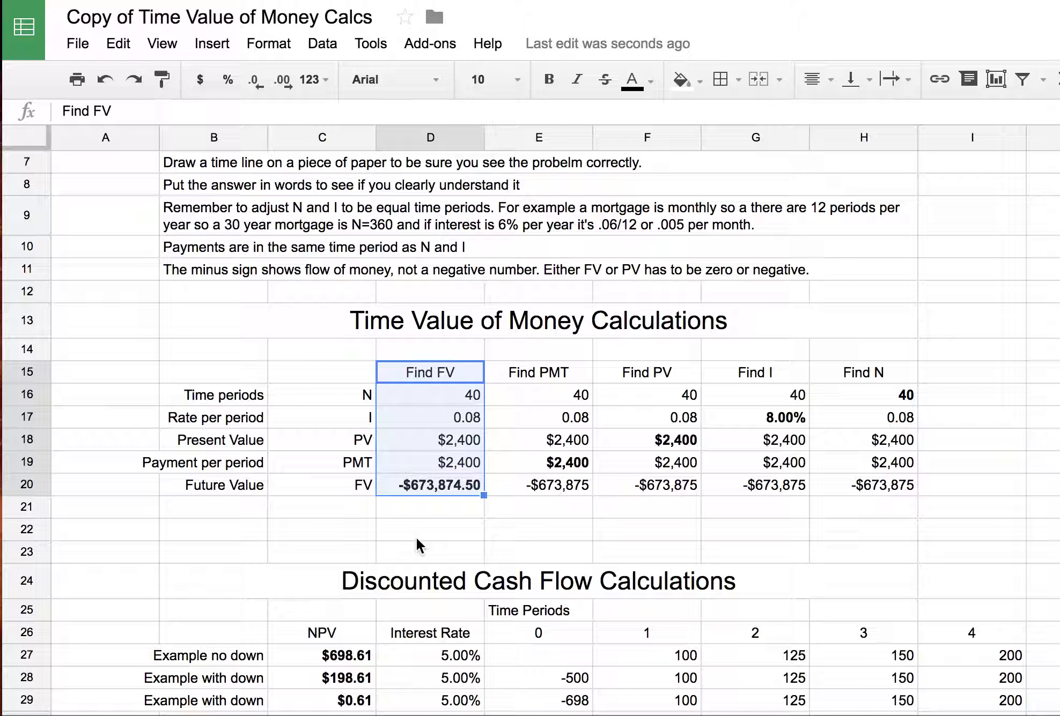
key(ctrl+c)
scroll(417, 539, down, 5)
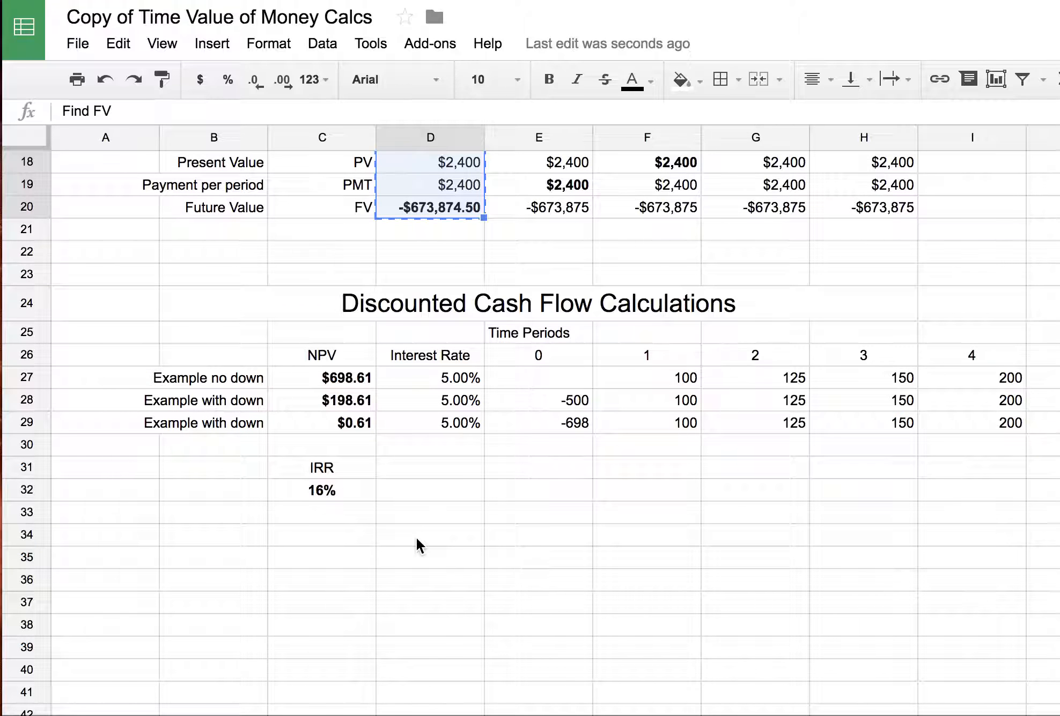
scroll(415, 536, down, 2)
click(411, 445)
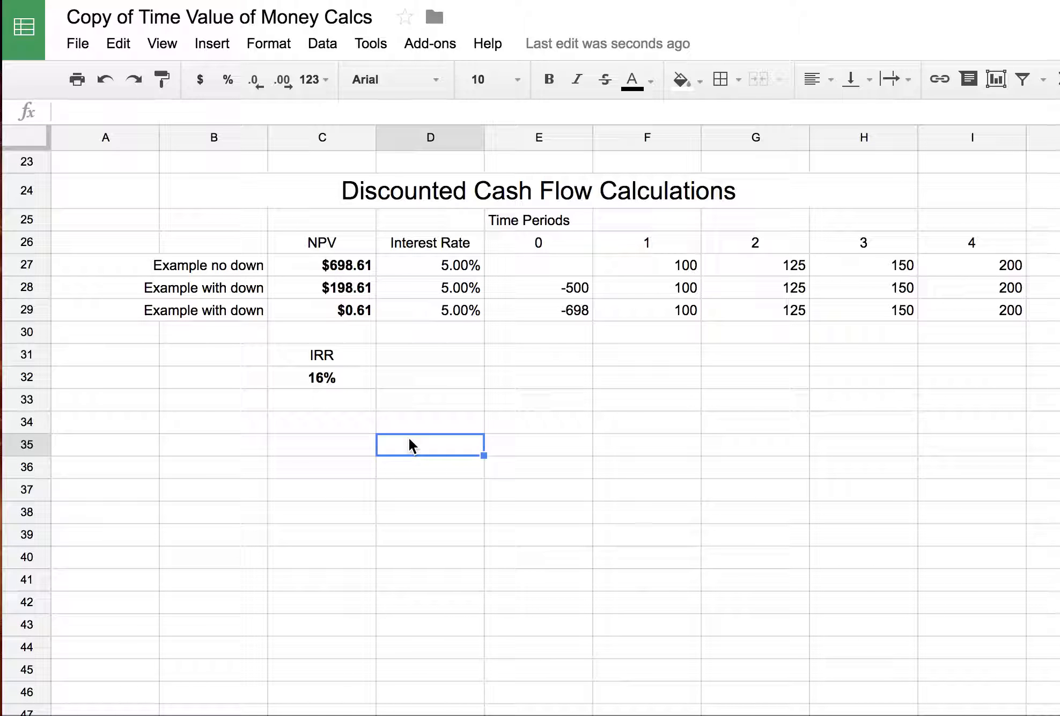
key(ctrl+v)
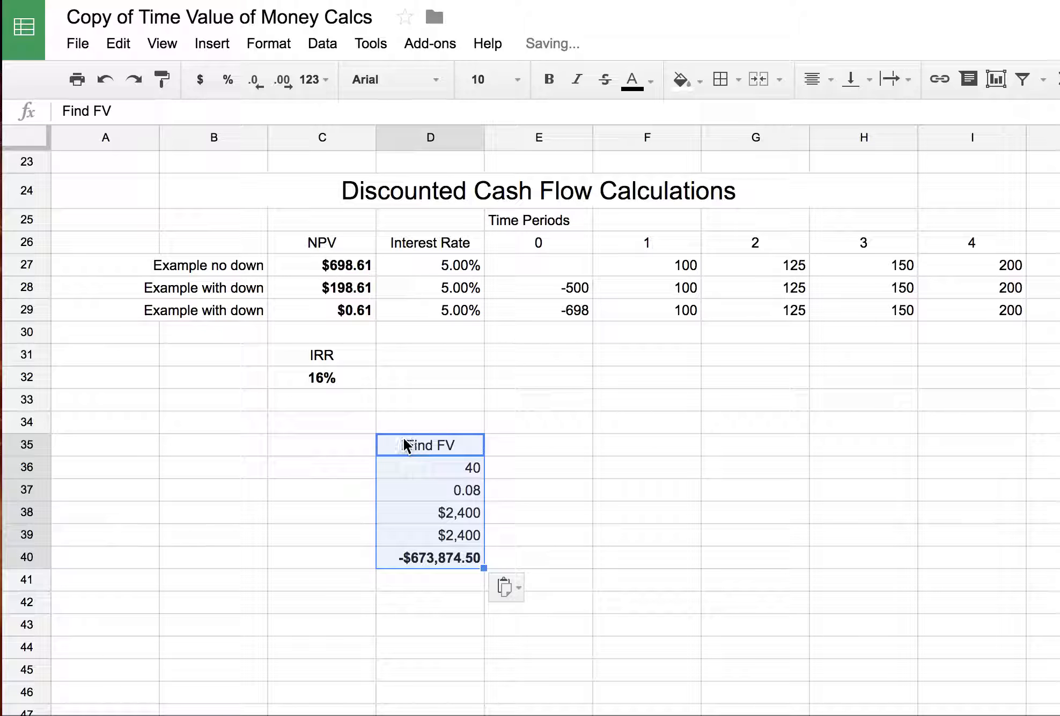
- Label the copied block '#1' in B35
click(244, 448)
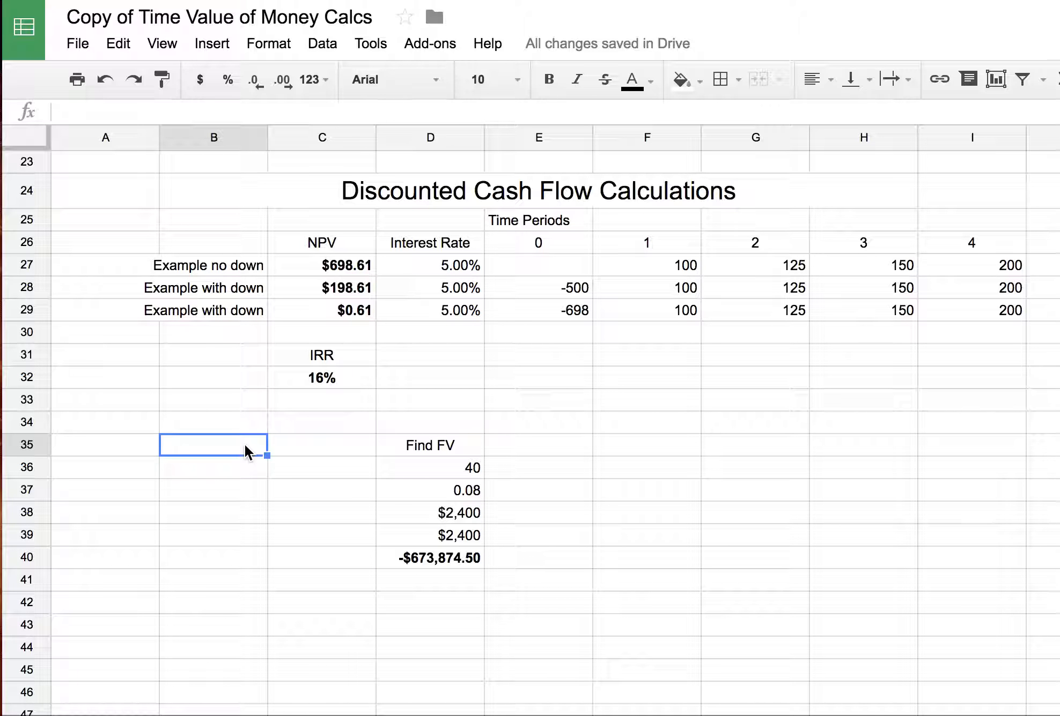
text(#1)
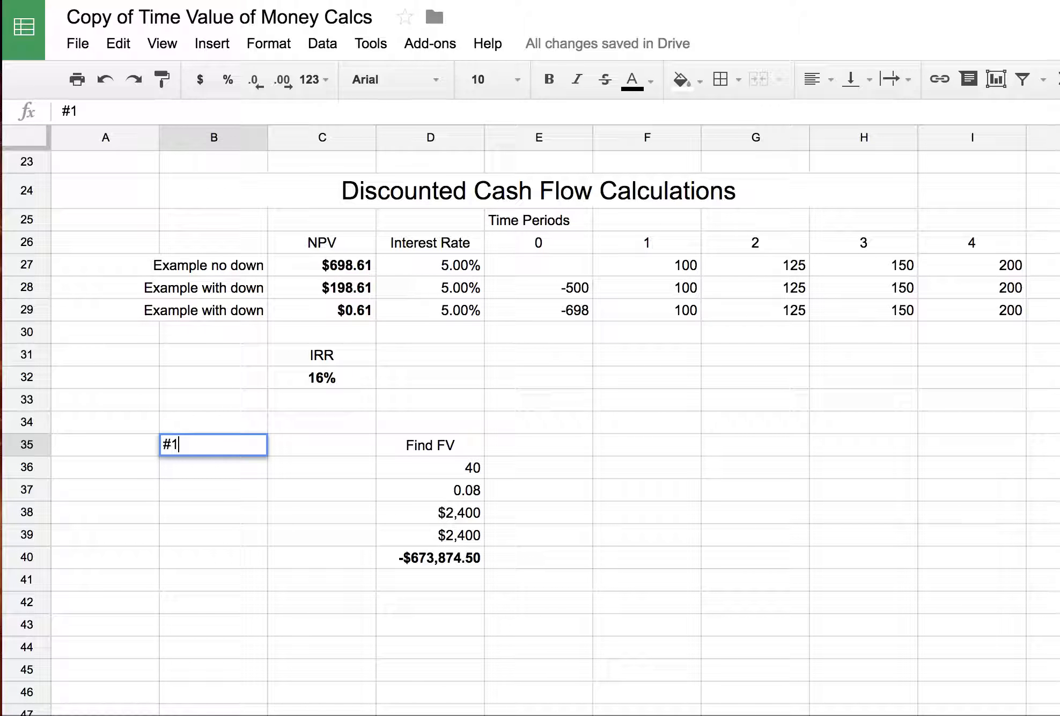
click(274, 525)
- Enter N 6, rate .06, PV 1000 and PMT 0 in D36:D39, giving FV -$1,418.52
click(443, 472)
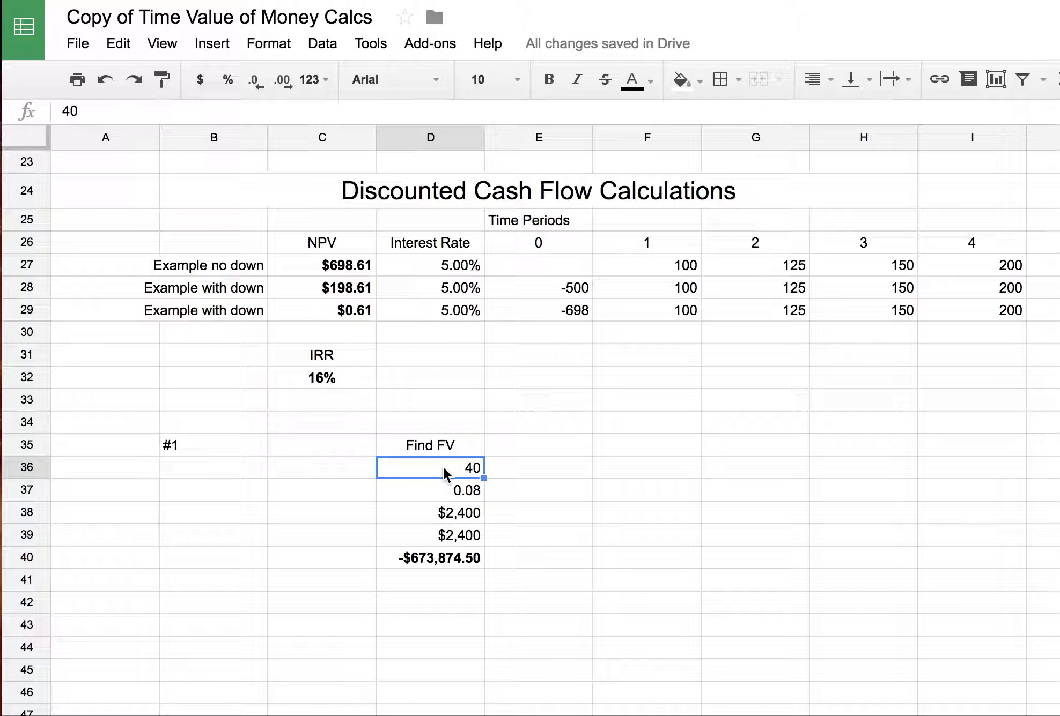
text(6)
click(459, 490)
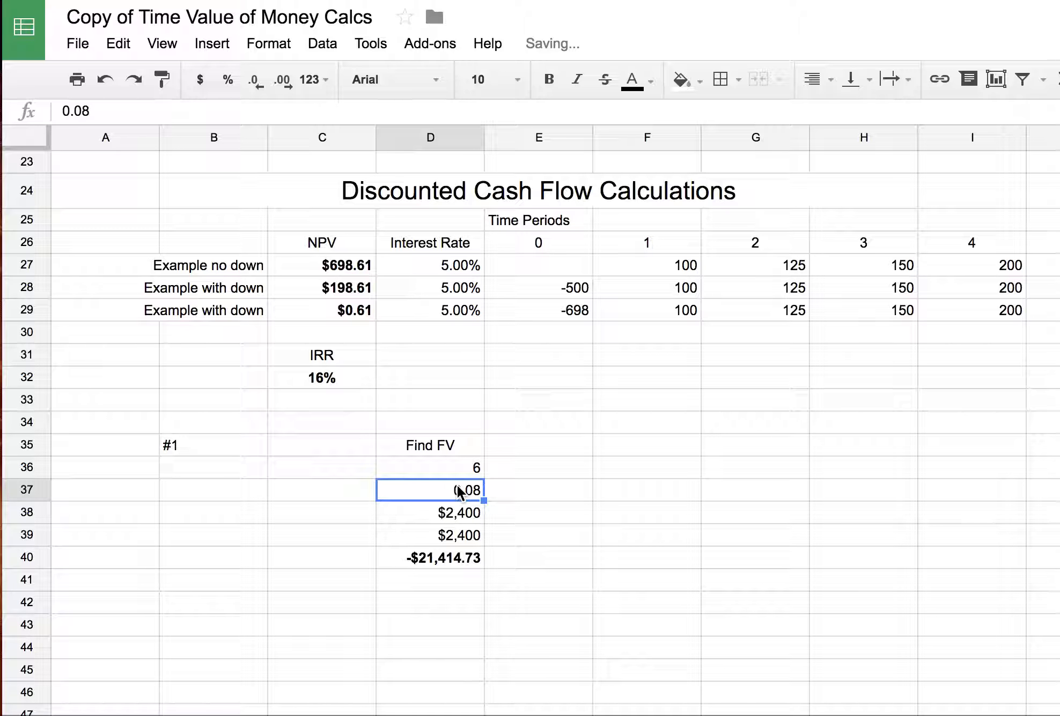
text(.06)
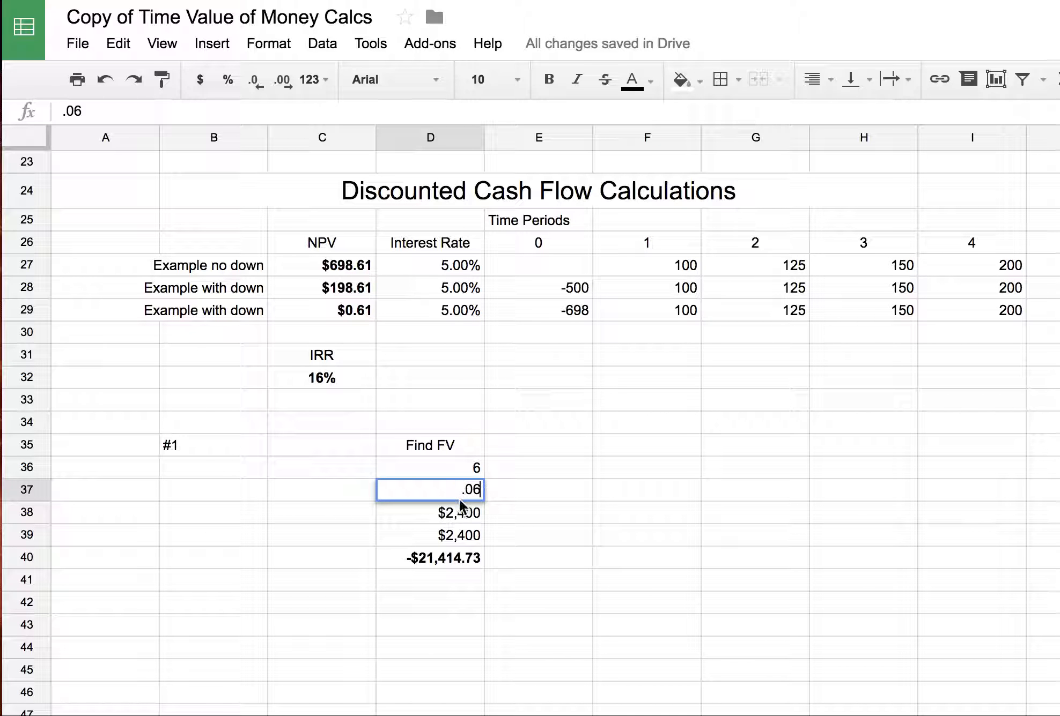
click(459, 512)
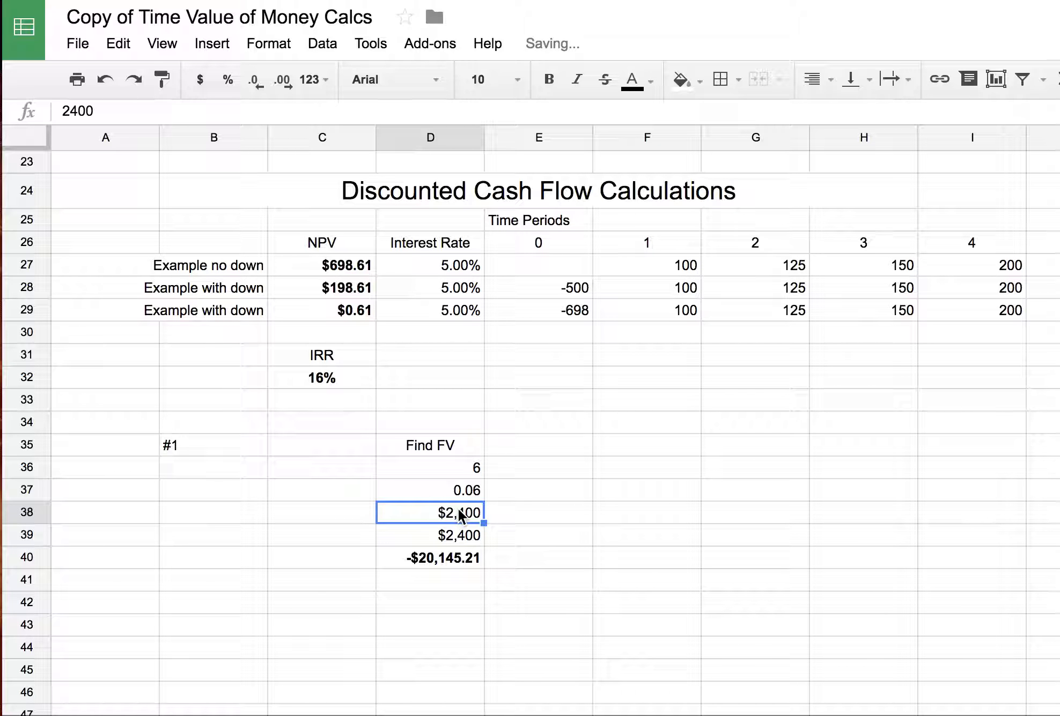
text(1000)
click(551, 531)
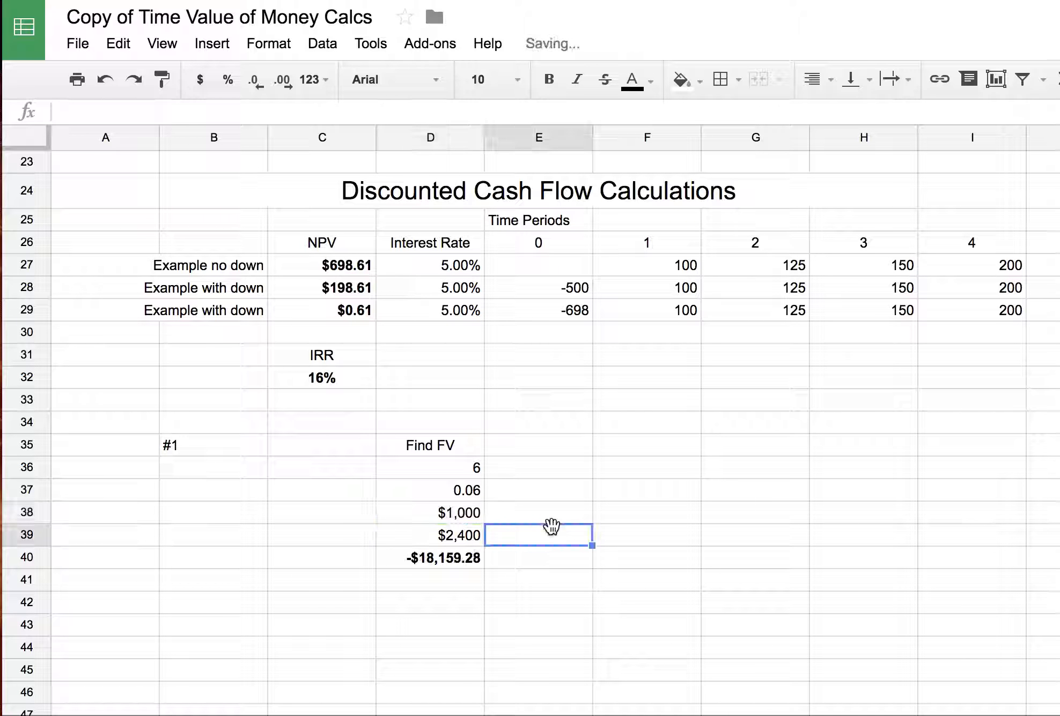
click(465, 537)
text(0)
key(Return)
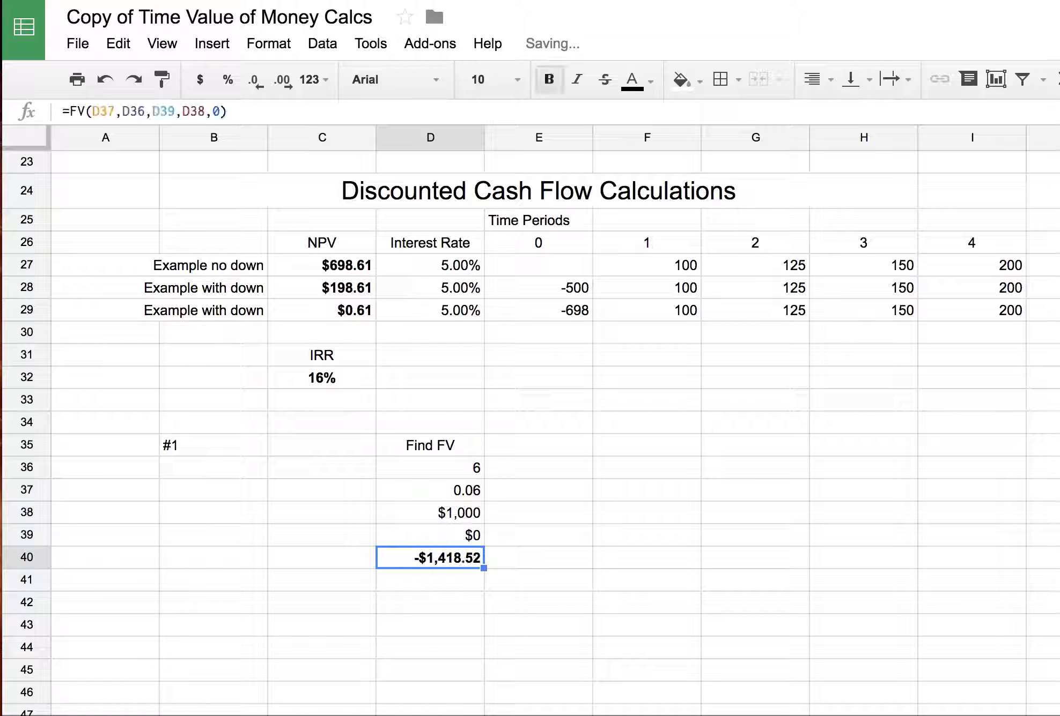
click(481, 603)
click(455, 557)
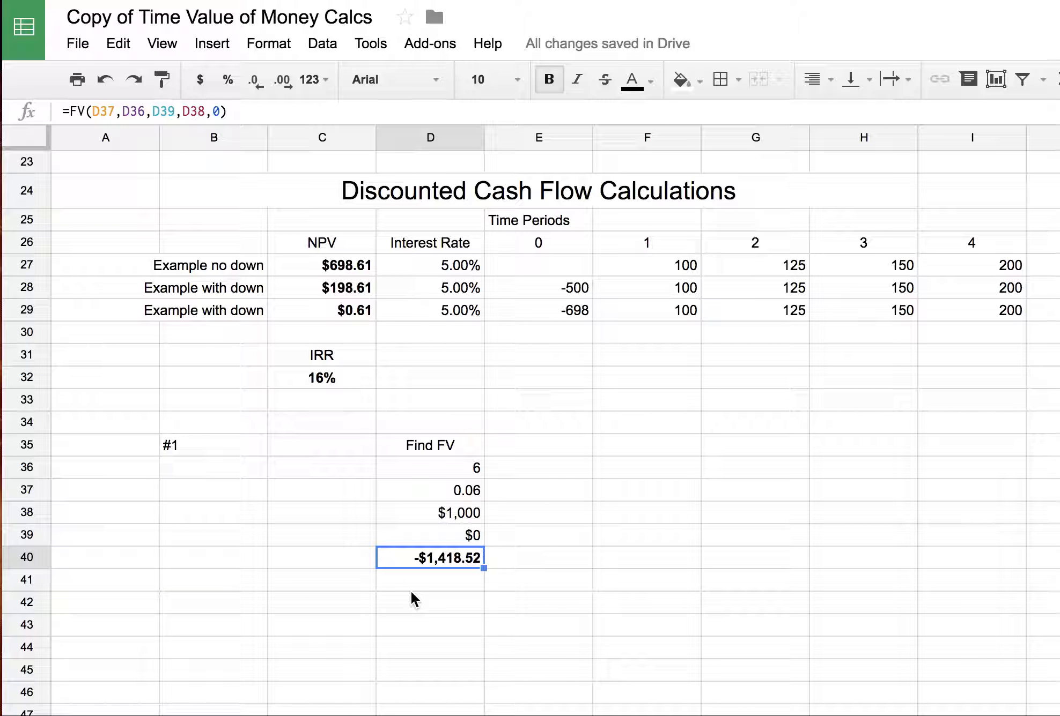
- Copy the Find PMT block E15:E20 and paste it at D42 below the #1 problem
click(395, 576)
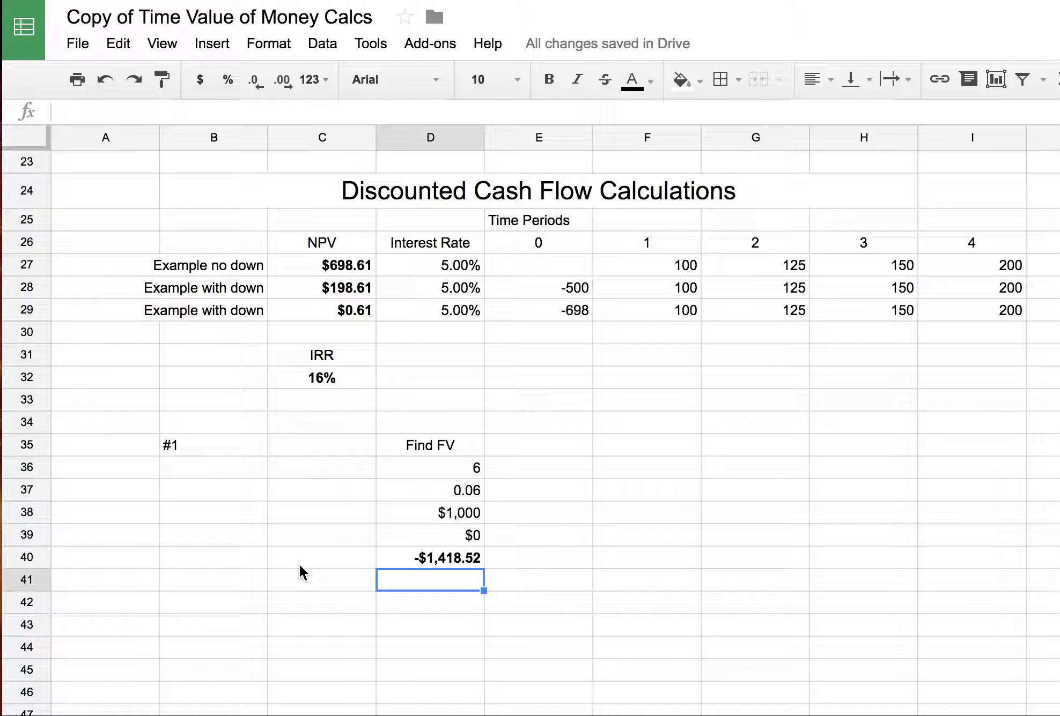
scroll(299, 563, up, 5)
scroll(299, 563, up, 2)
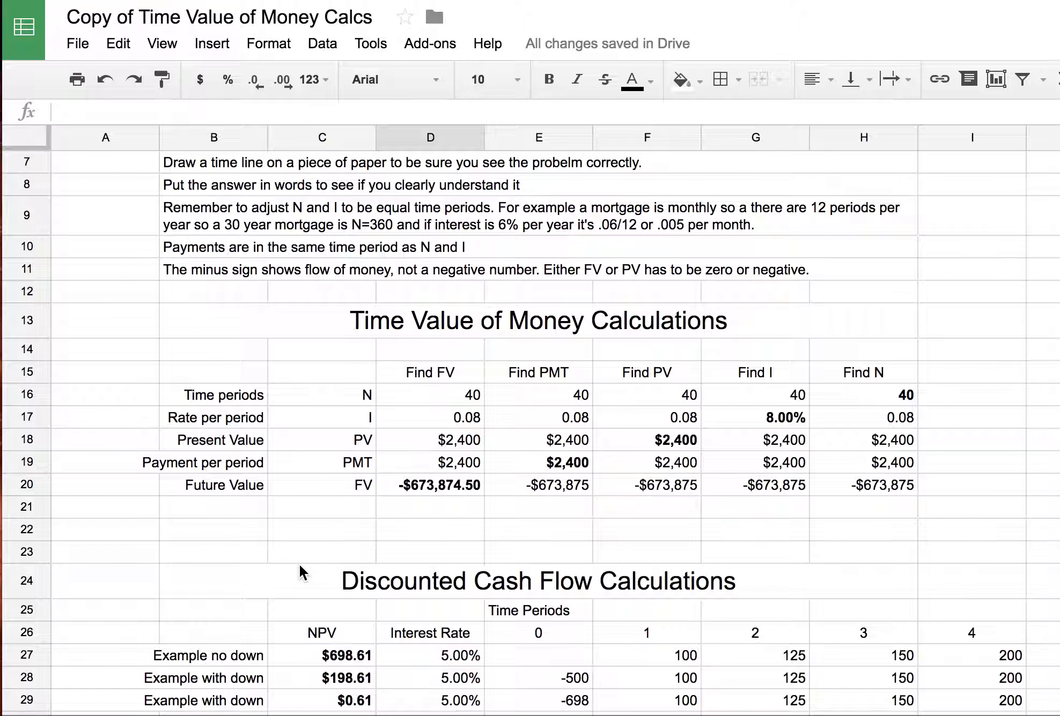
click(559, 372)
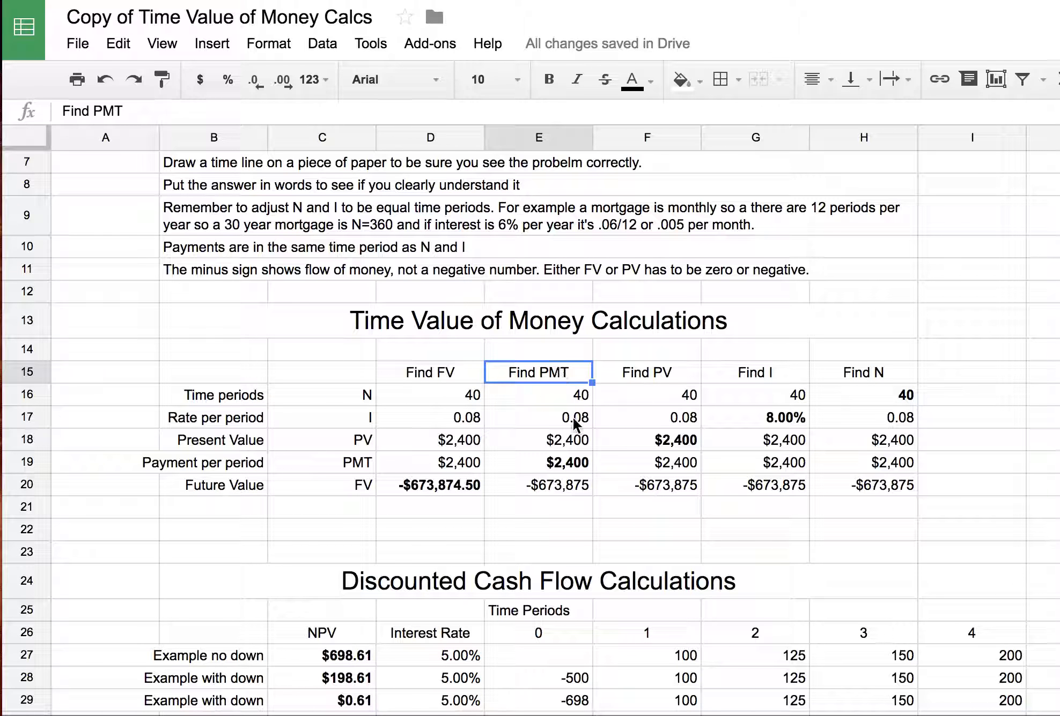
shift+click(556, 485)
key(ctrl+c)
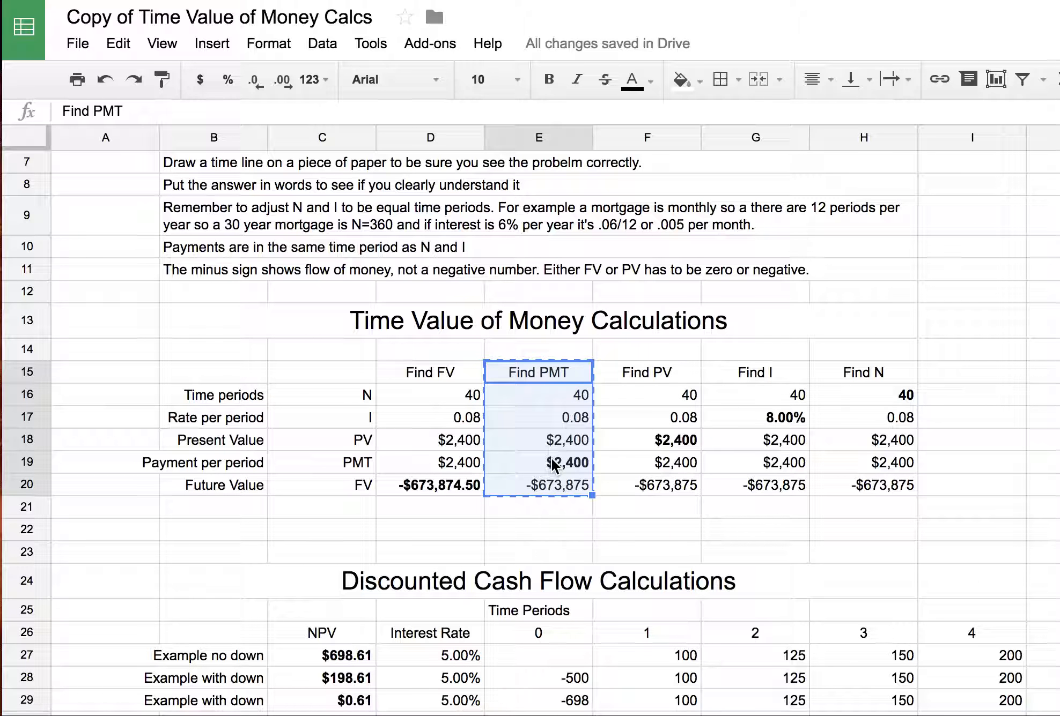
scroll(550, 458, down, 12)
scroll(551, 456, up, 4)
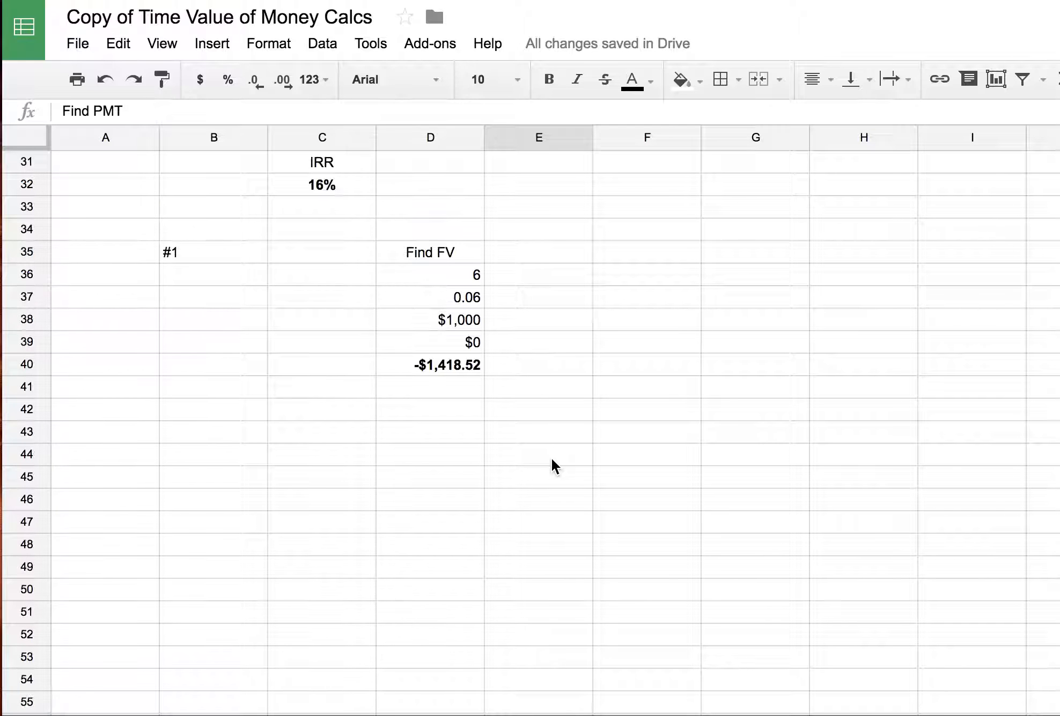
click(441, 417)
key(ctrl+v)
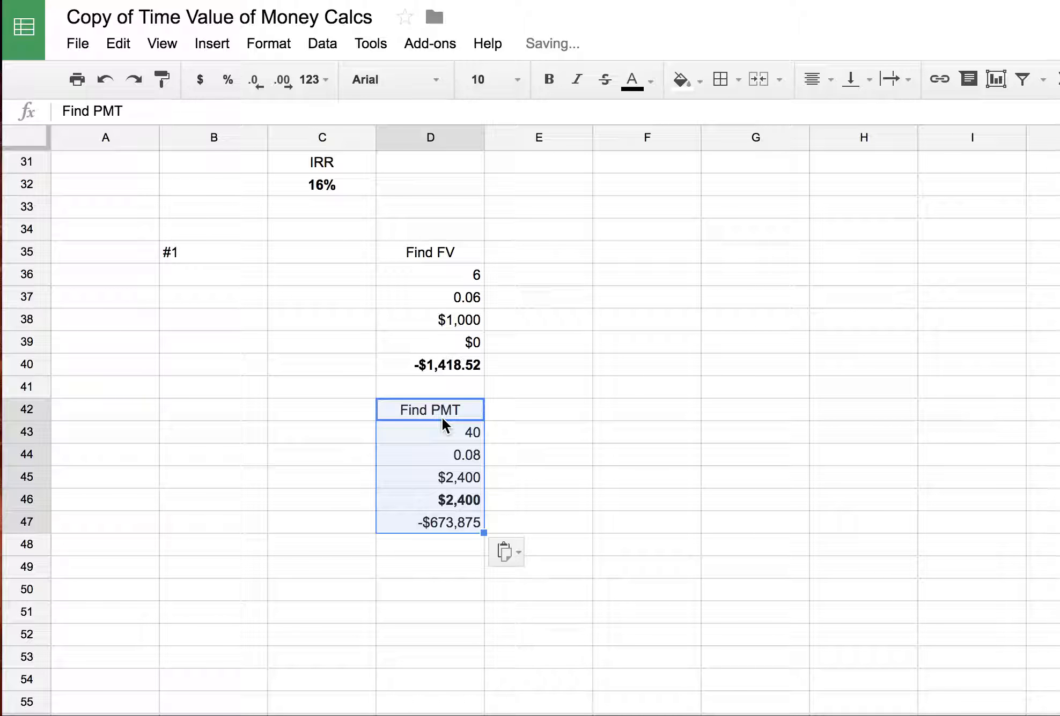
click(433, 564)
click(231, 414)
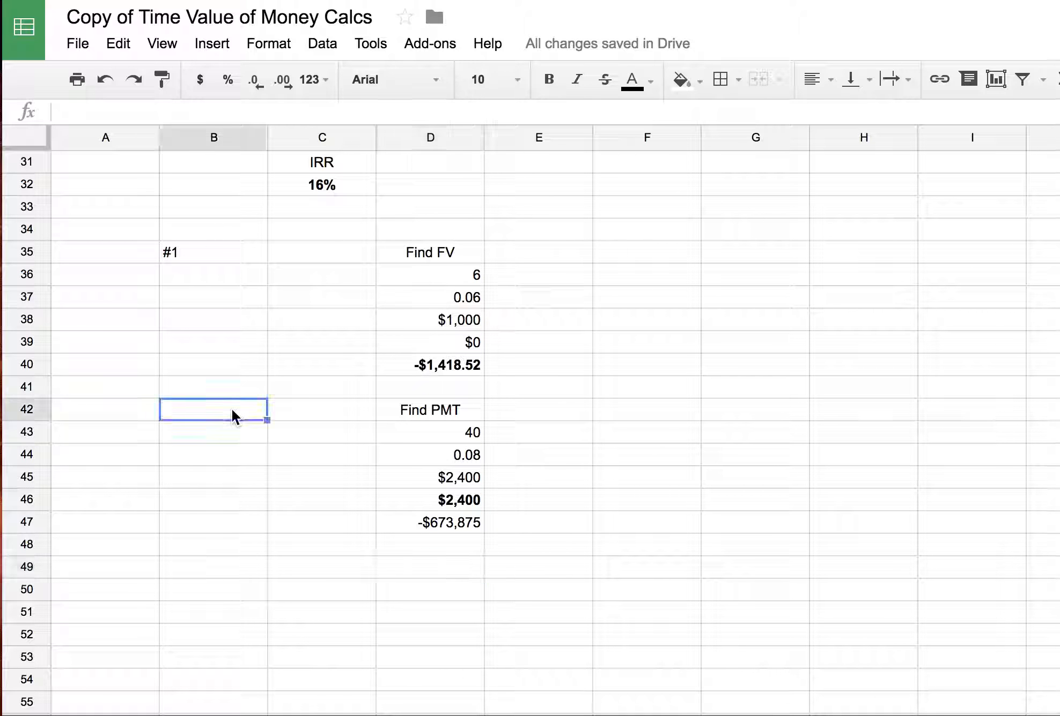
- Label B42 '#2' and write the note 'Write here for long explation.' in B41
text(#2)
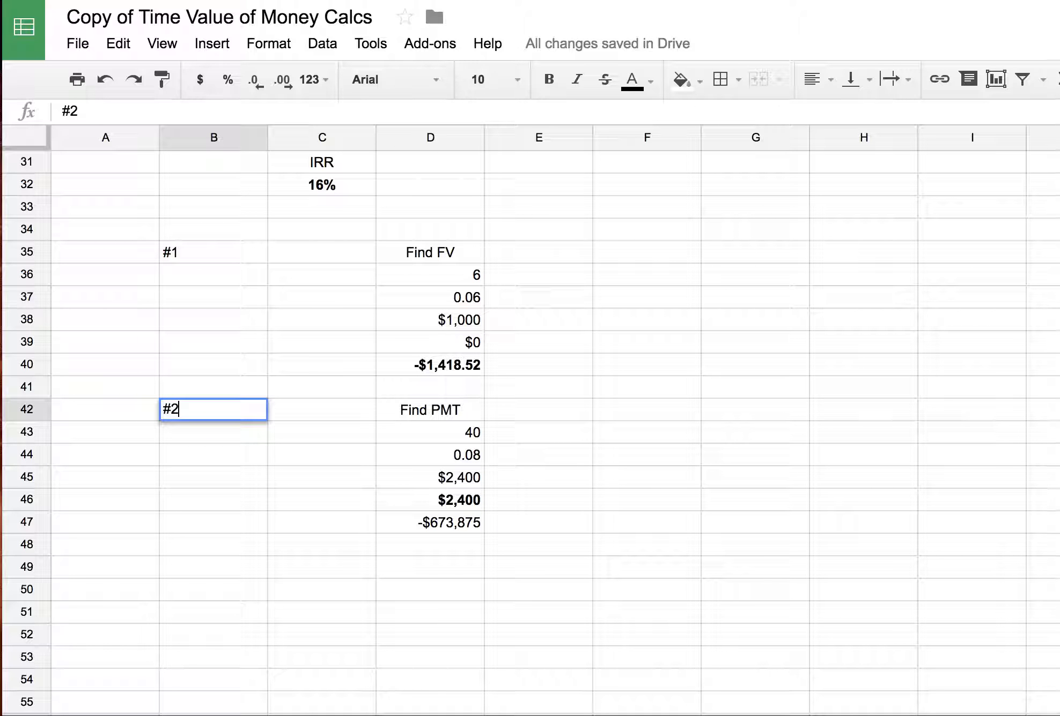
click(359, 584)
click(213, 390)
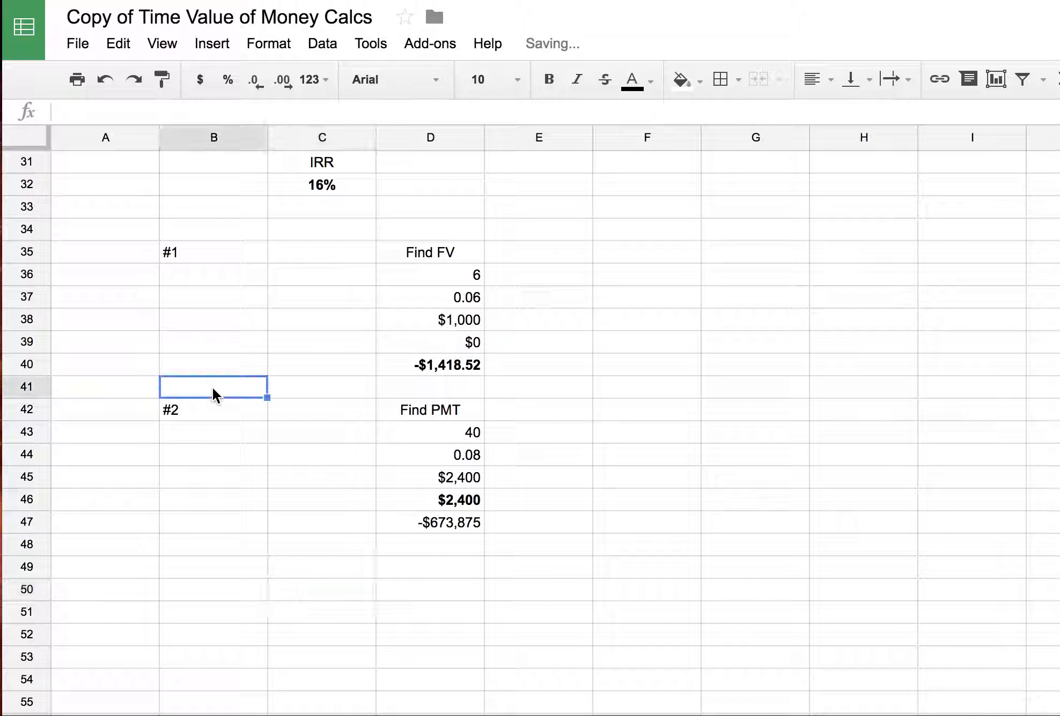
text(Write her)
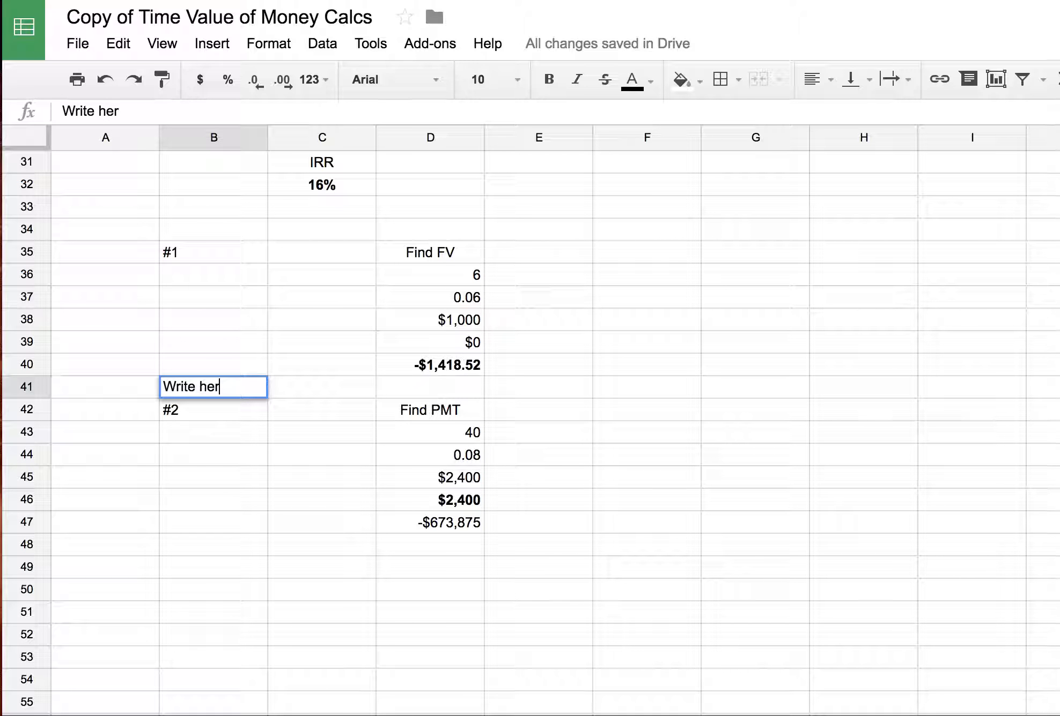
text(e for long )
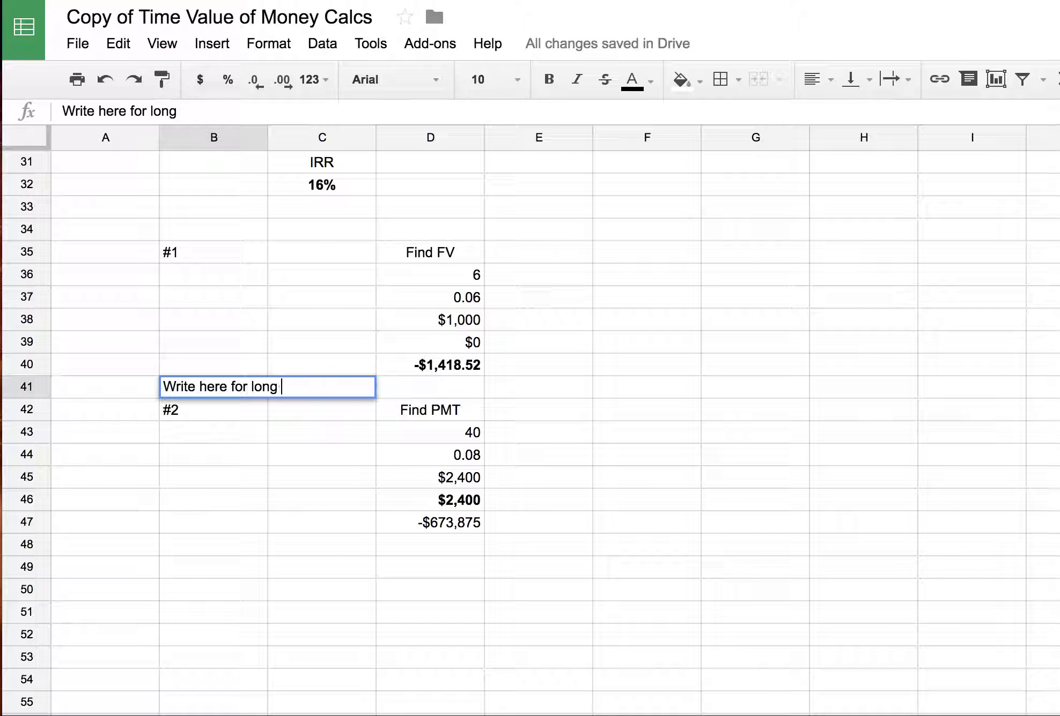
text(explaiation)
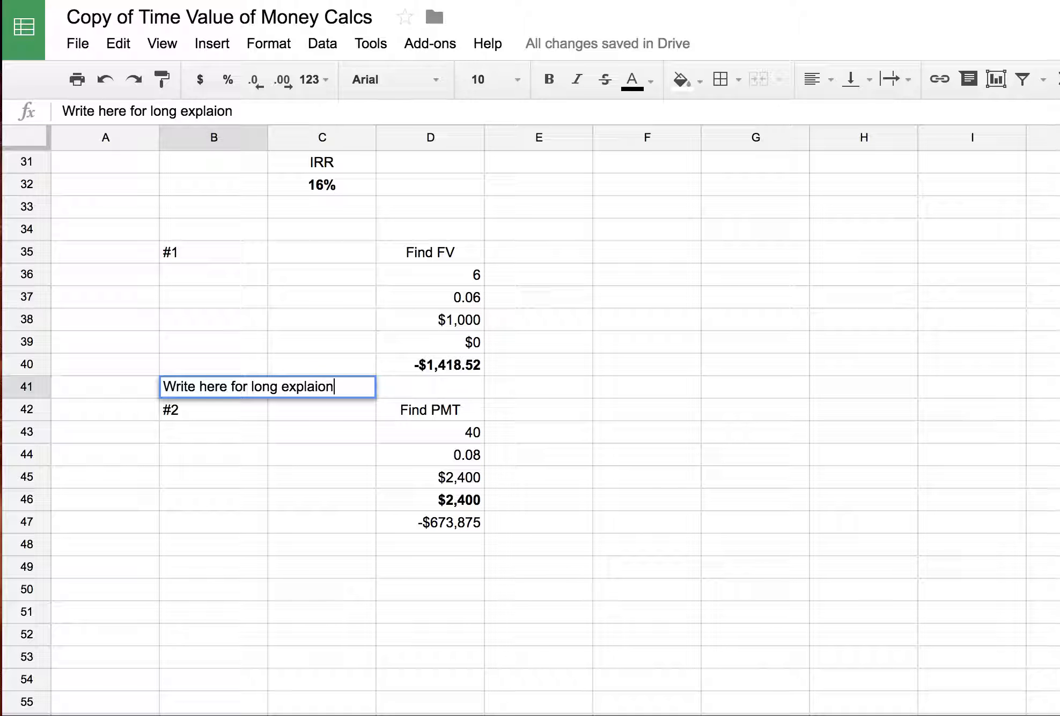
key(BackSpace)
key(BackSpace)
text(ation)
key(BackSpace)
key(BackSpace)
key(BackSpace)
key(BackSpace)
key(BackSpace)
key(BackSpace)
text(tion.)
click(388, 587)
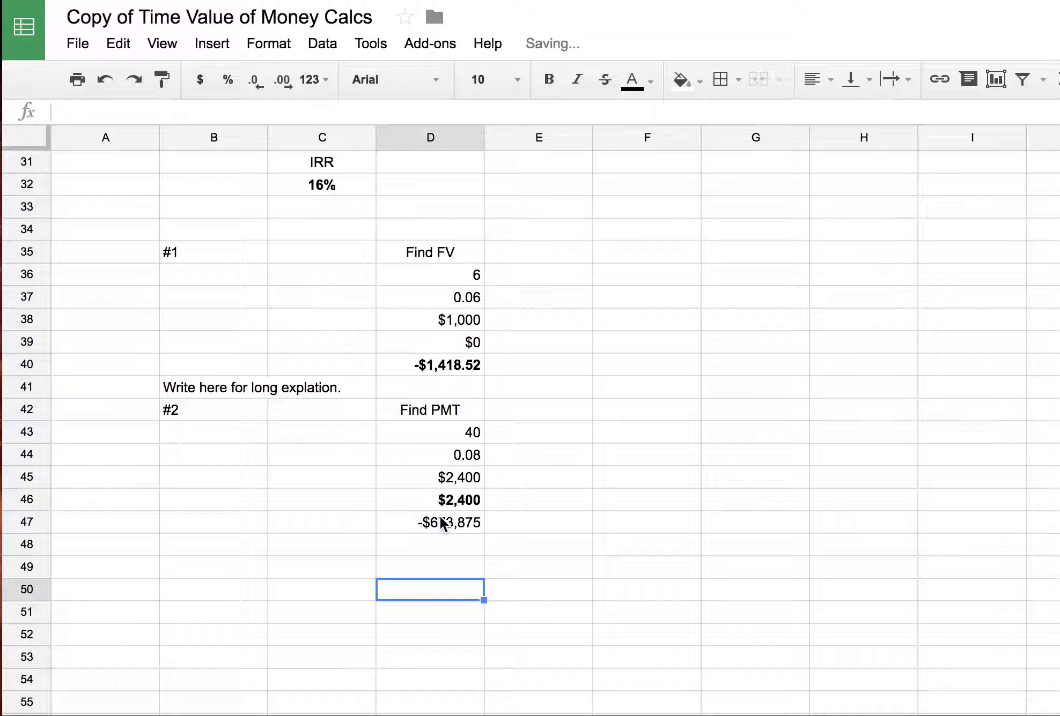
scroll(439, 515, up, 7)
scroll(440, 516, up, 3)
scroll(439, 515, down, 18)
scroll(440, 515, up, 11)
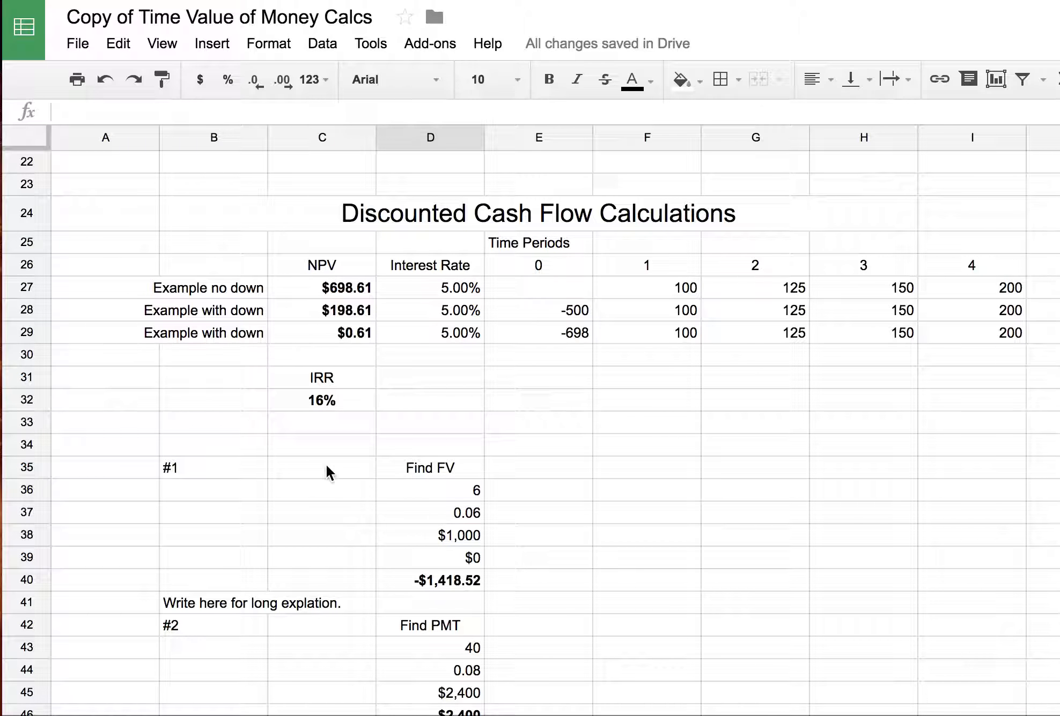
- Move the '#1' label from B35 to C35 and '#2' from B42 to C42
click(221, 467)
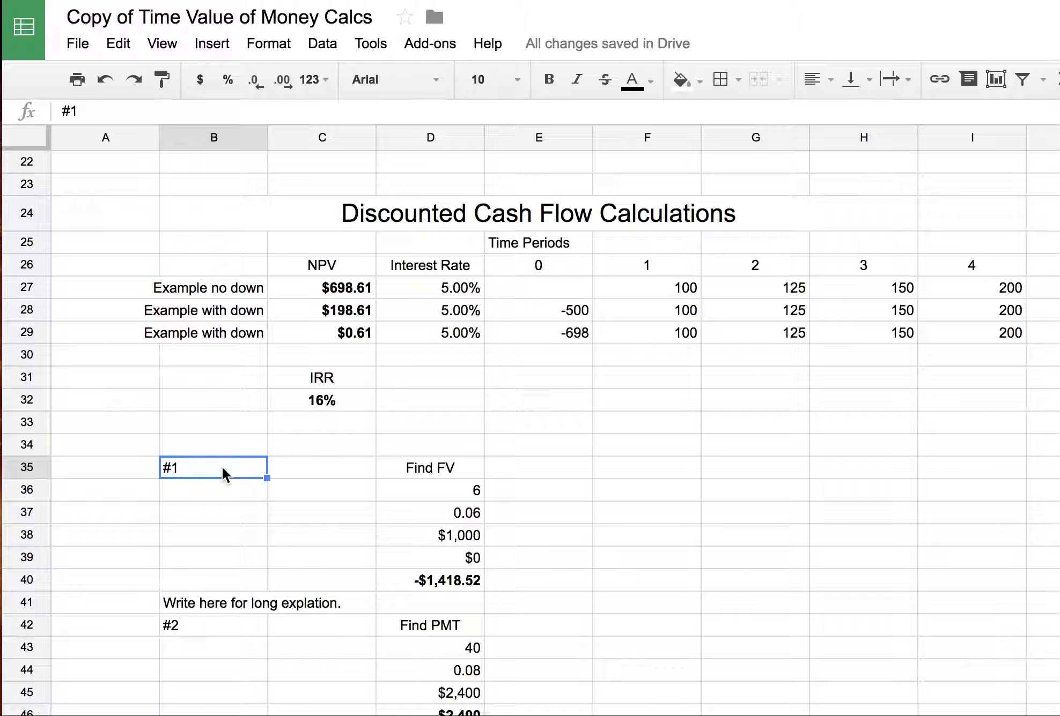
key(ctrl+c)
click(303, 468)
key(ctrl+v)
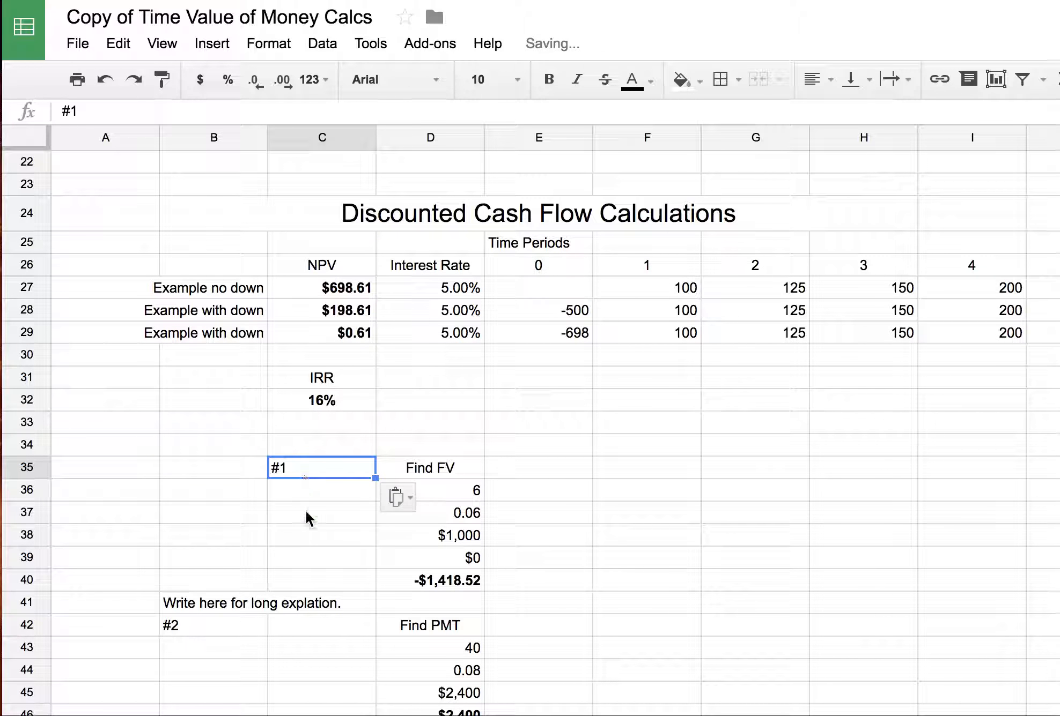
click(236, 617)
key(ctrl+x)
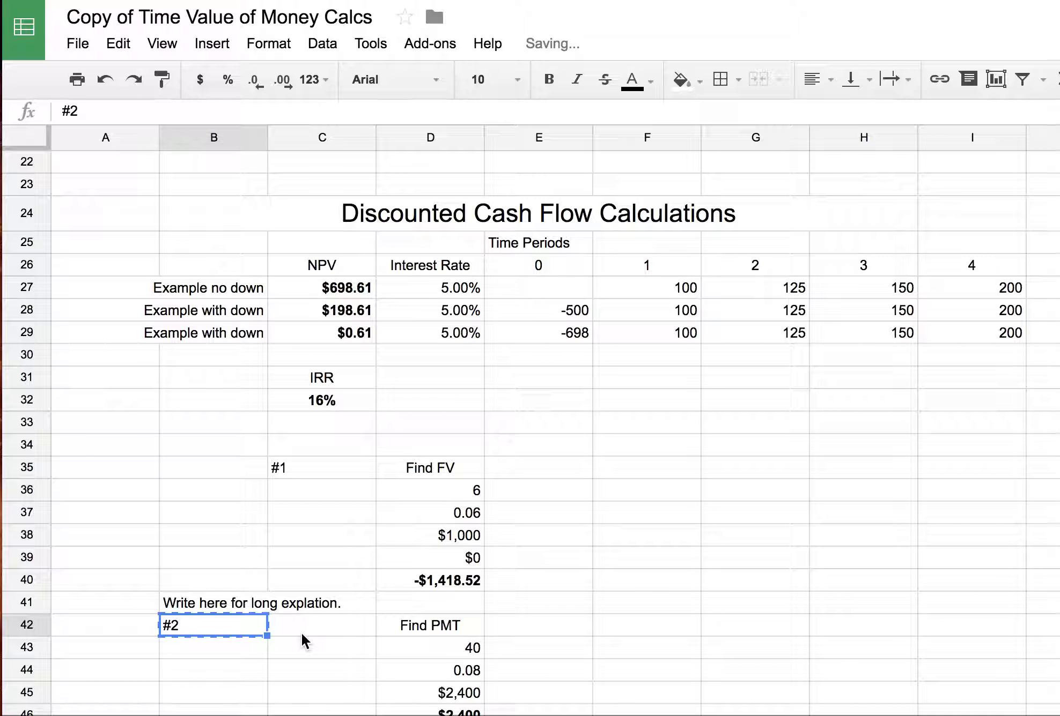
click(302, 632)
key(ctrl+v)
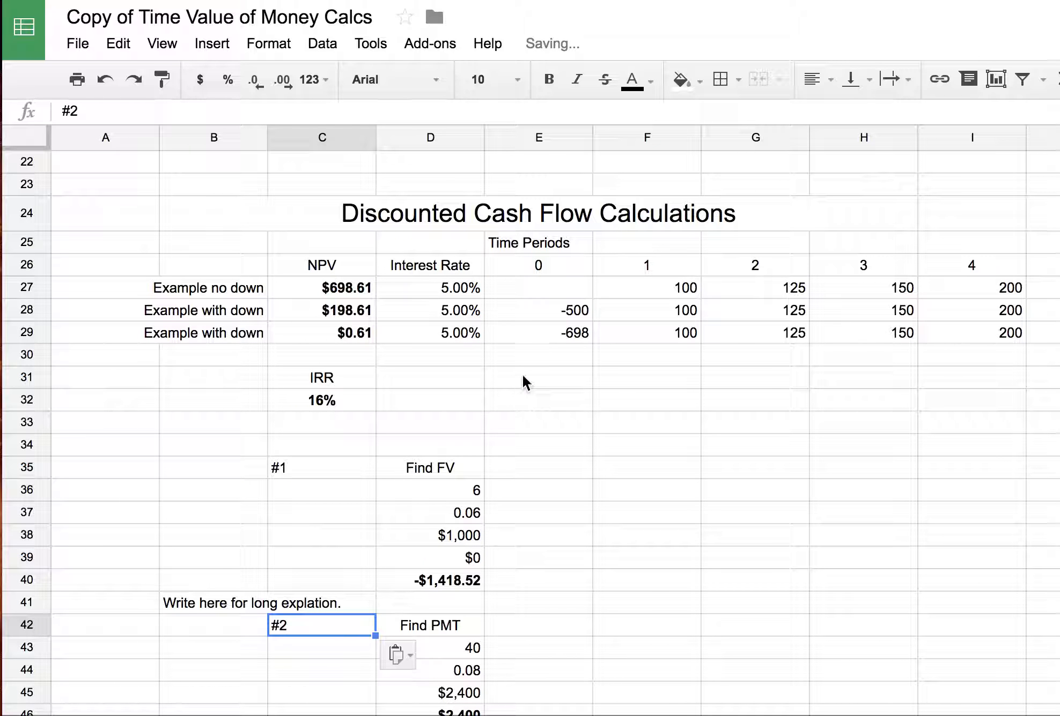
scroll(655, 445, down, 2)
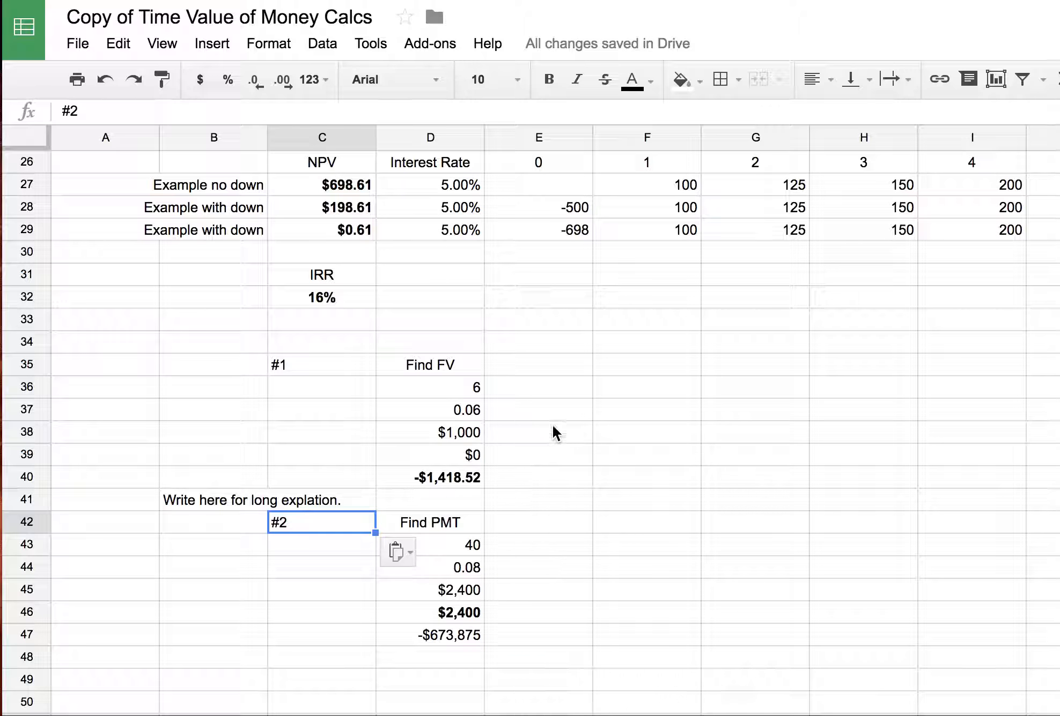
click(455, 477)
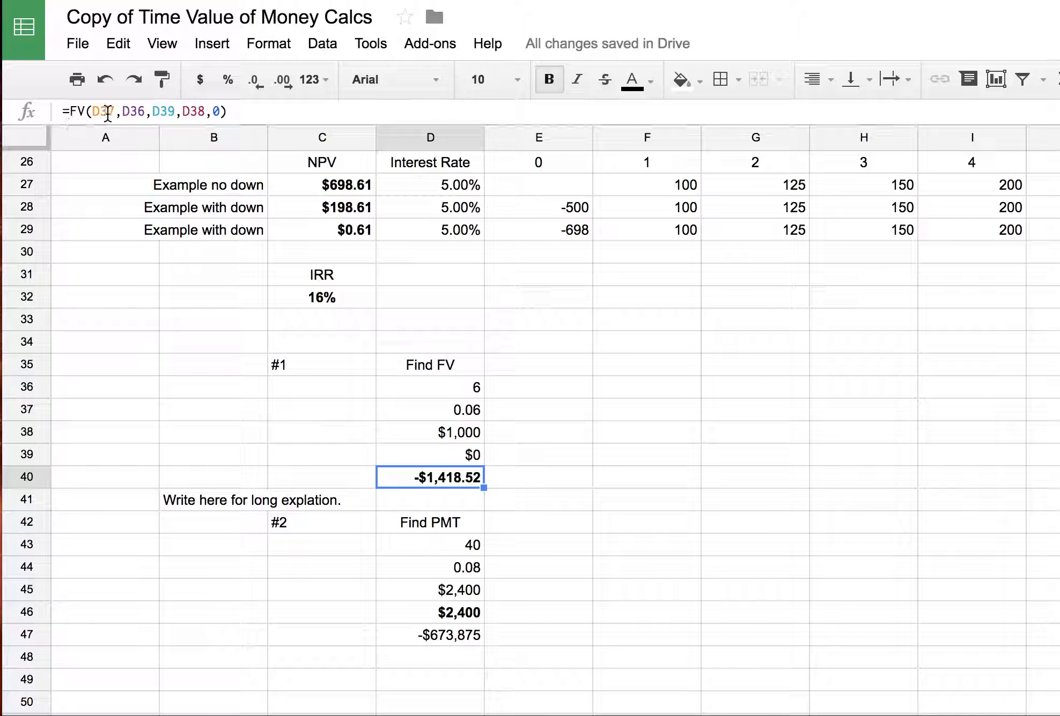
double_click(444, 483)
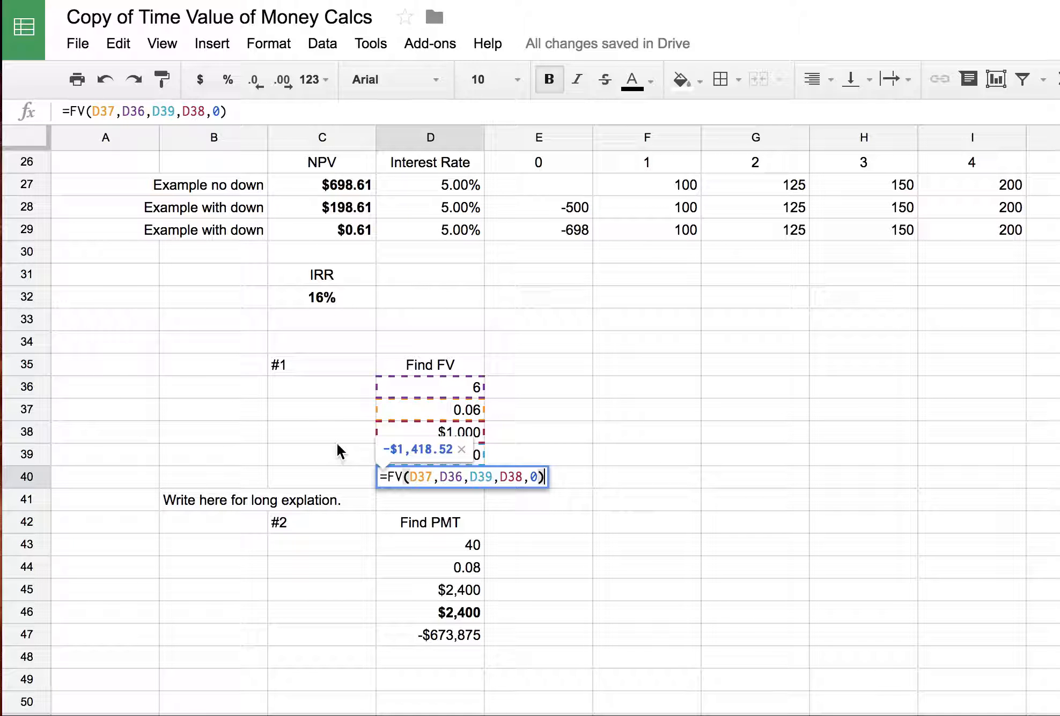
key(Escape)
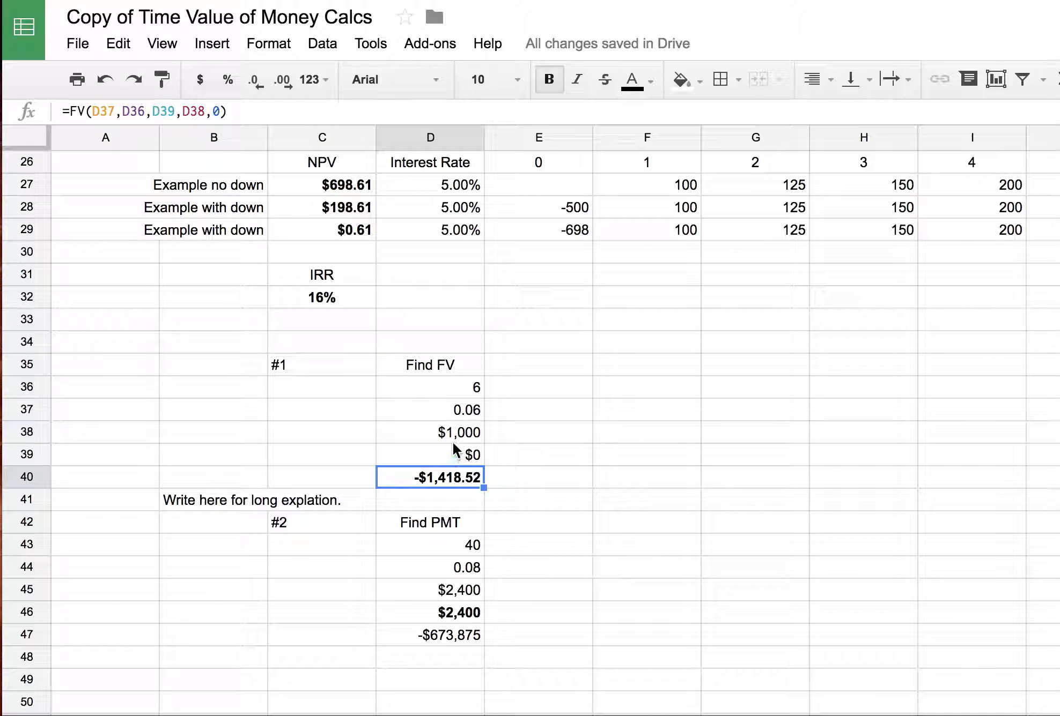
- Enter the check formula =FV(D37,D36,D39,D38) in E40, returning -$1,418.52
click(520, 475)
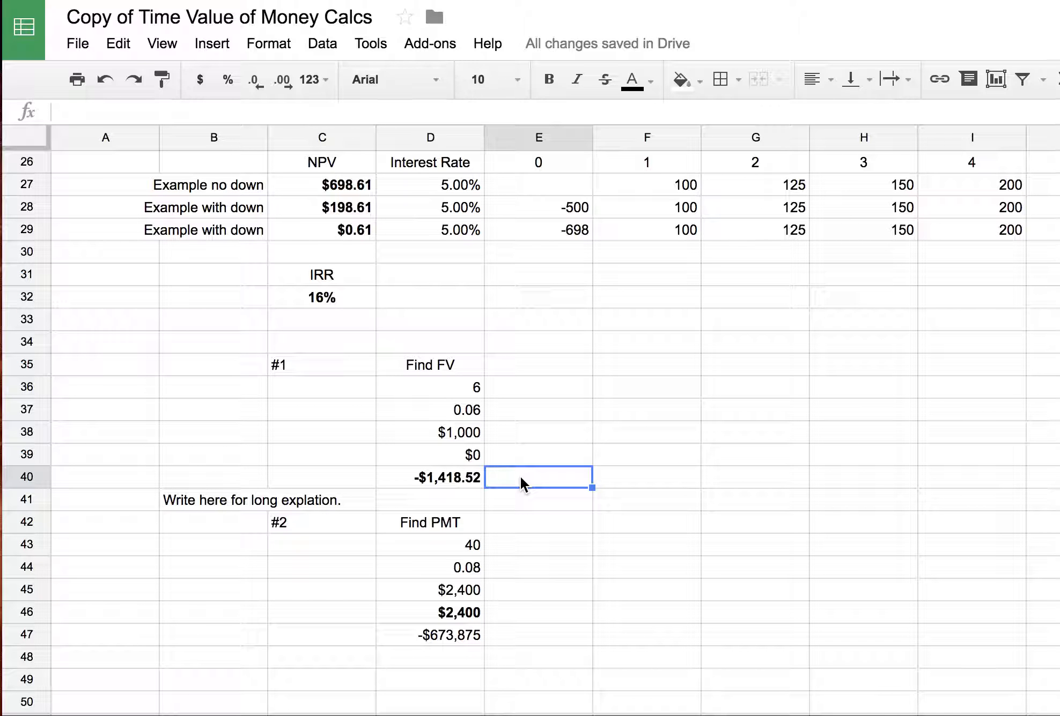
text(=)
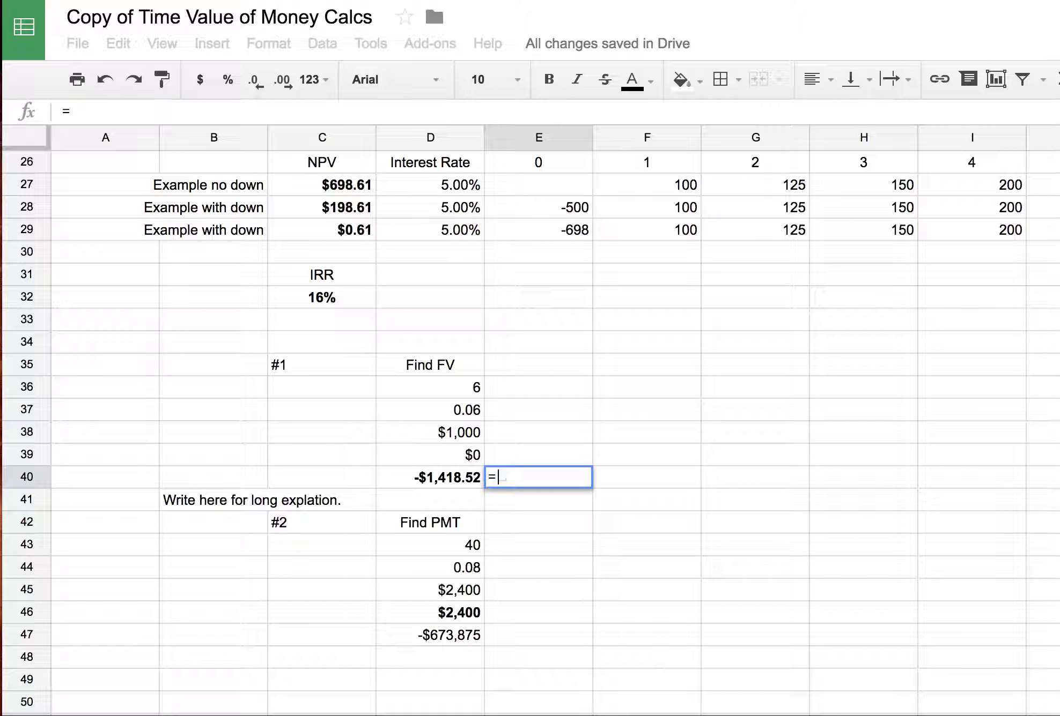
text(FV()
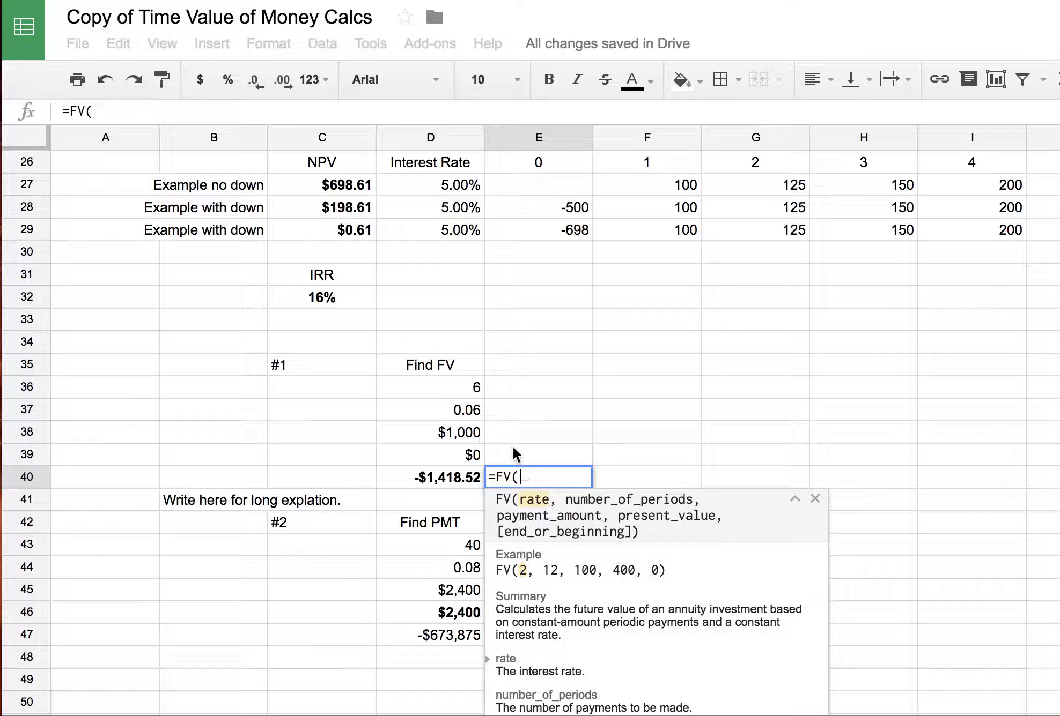
click(452, 409)
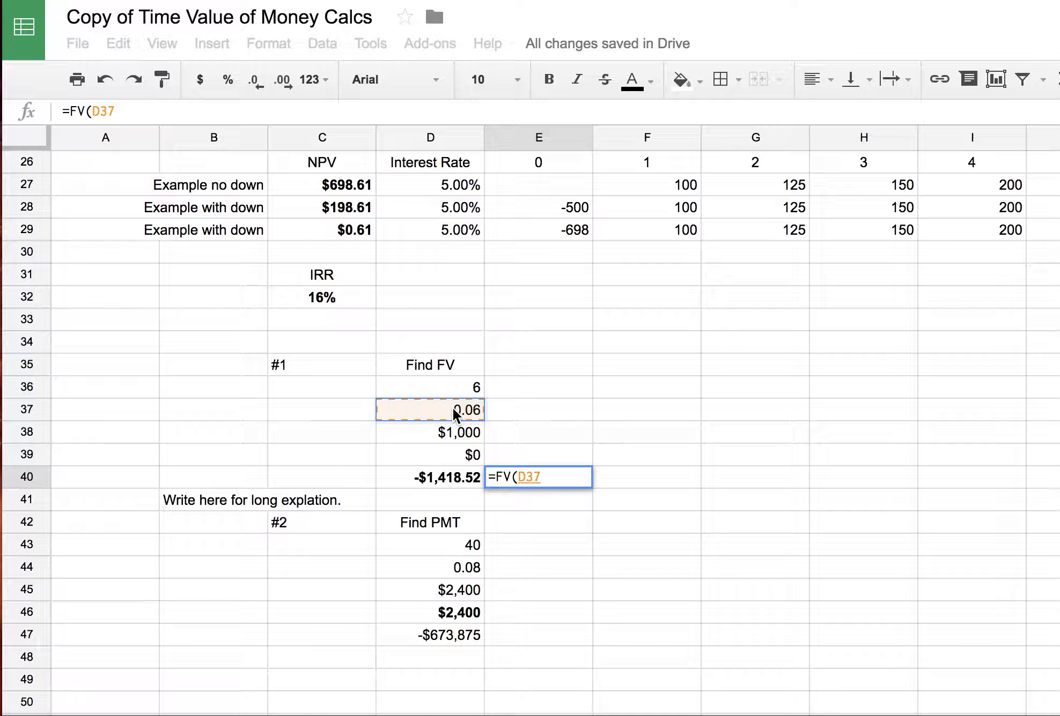
text(,)
click(449, 381)
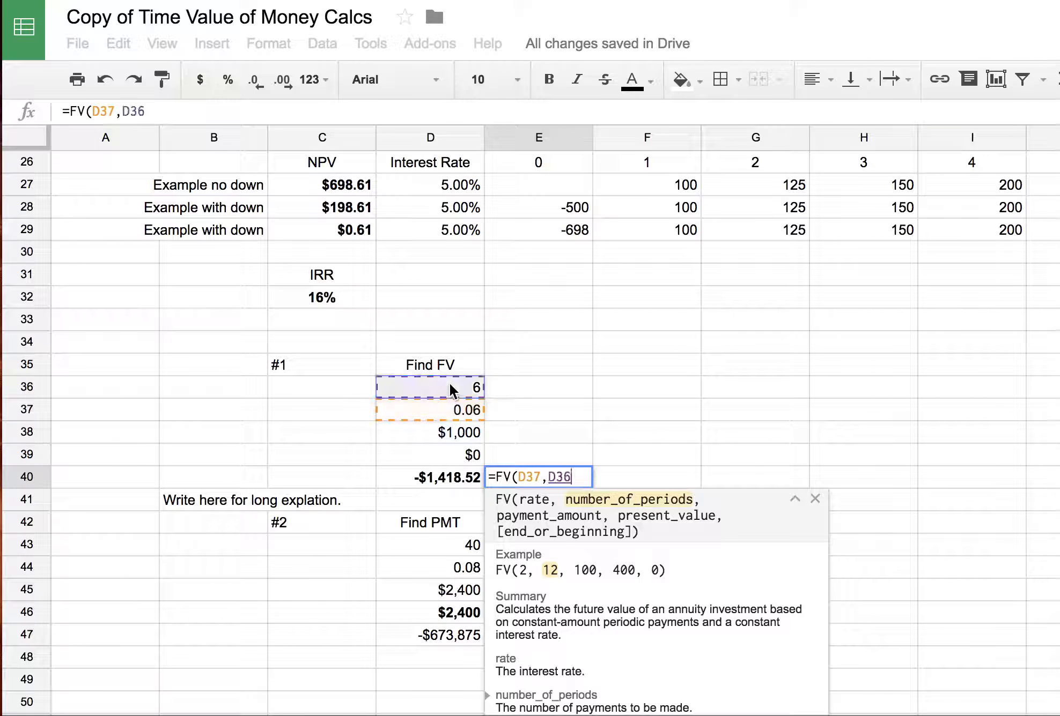
text(,)
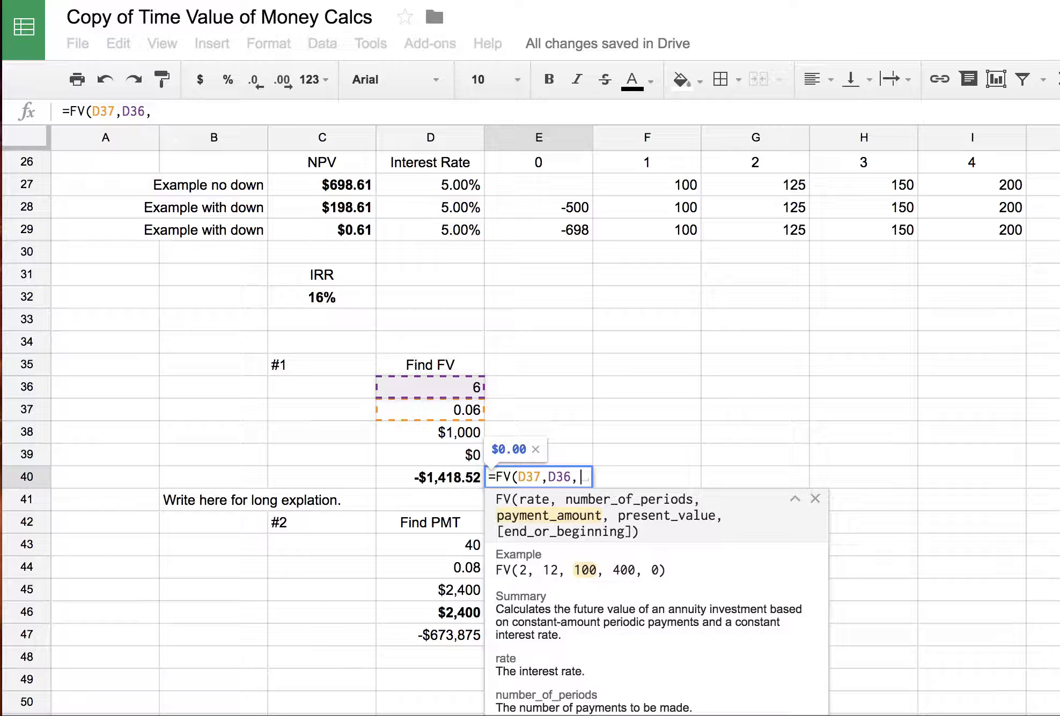
click(443, 455)
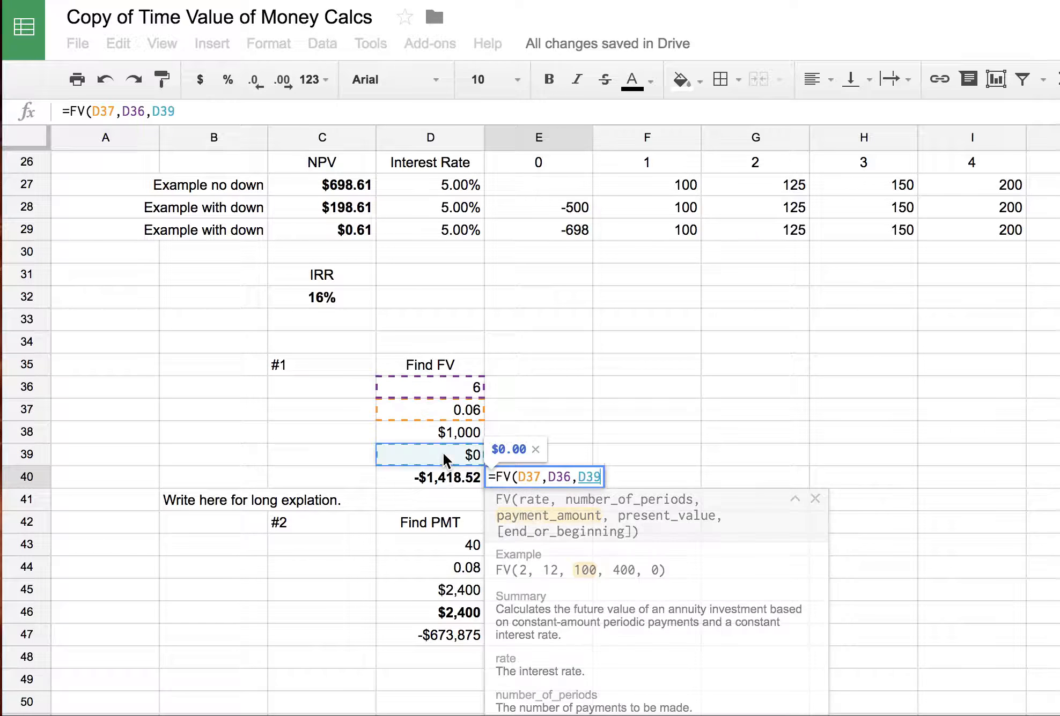
text(,)
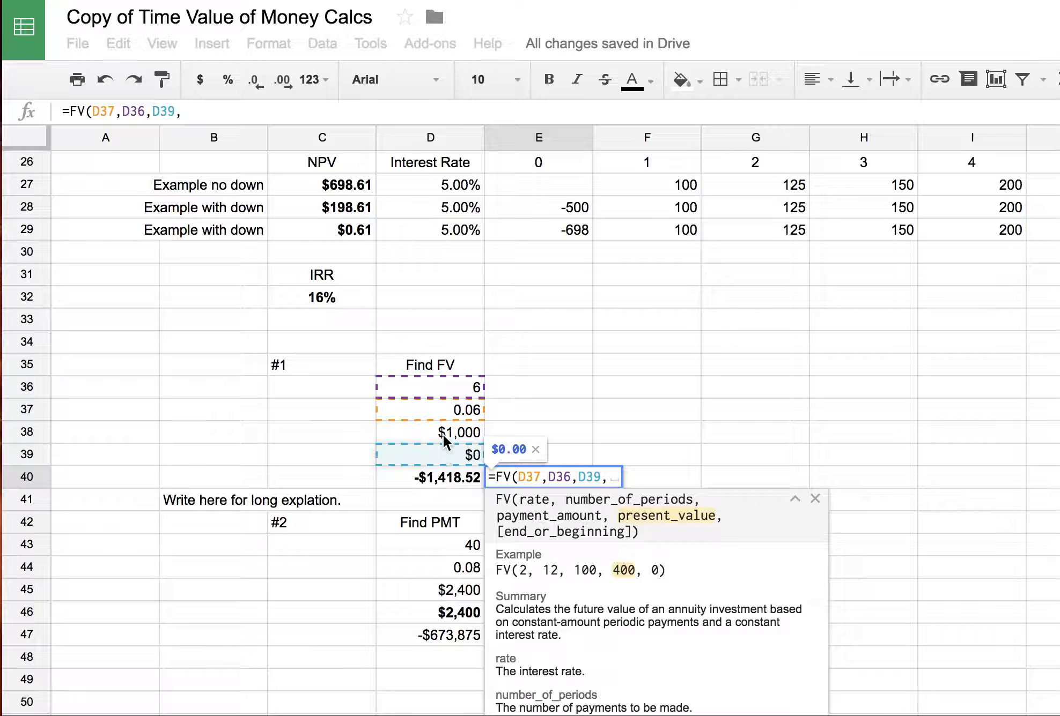
click(443, 435)
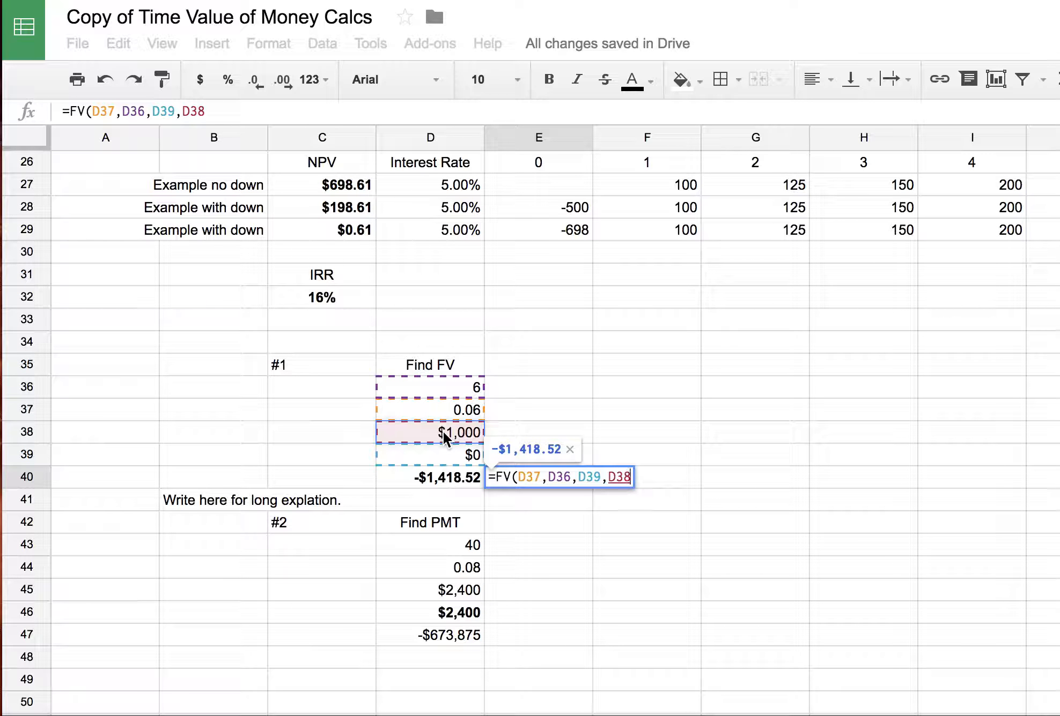
text())
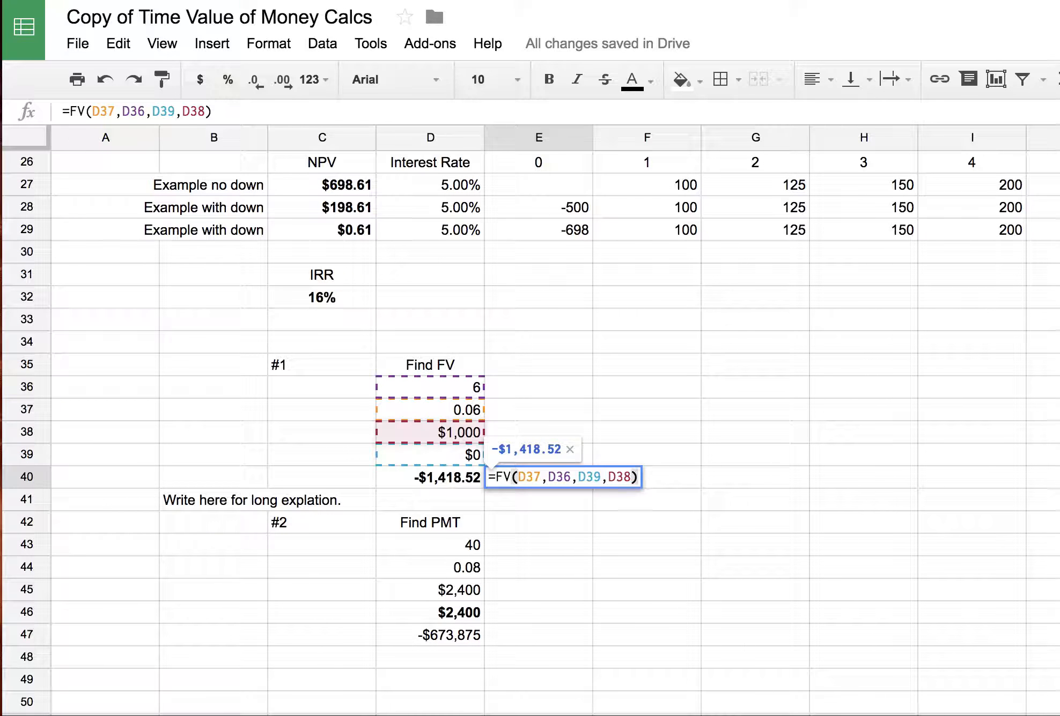
key(Return)
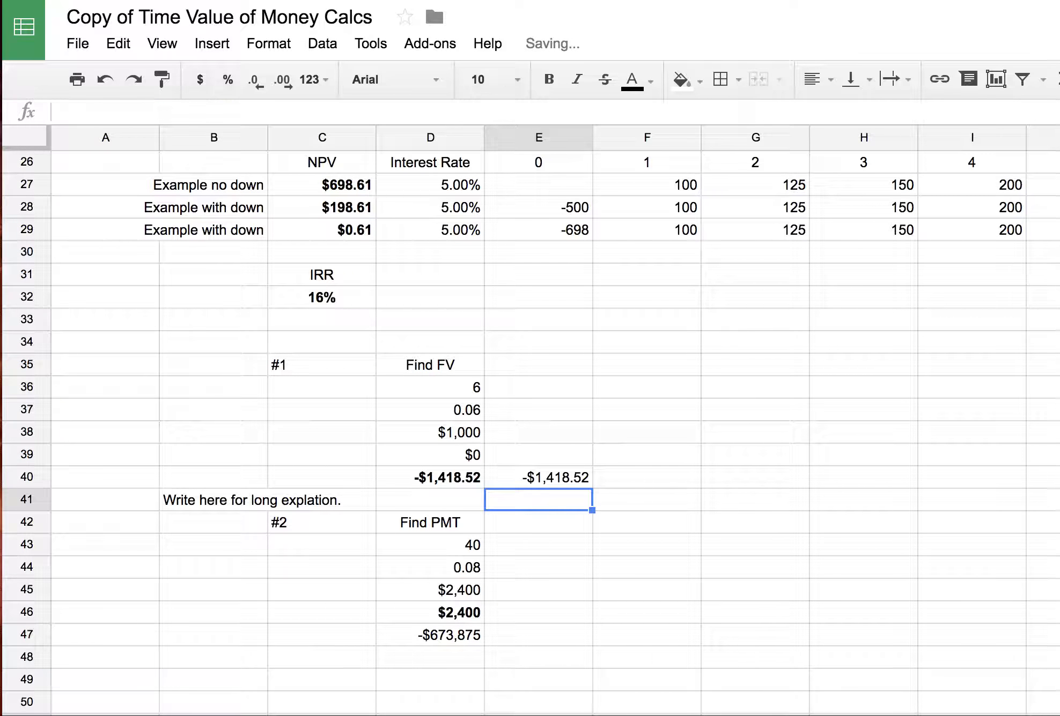
click(553, 473)
click(466, 479)
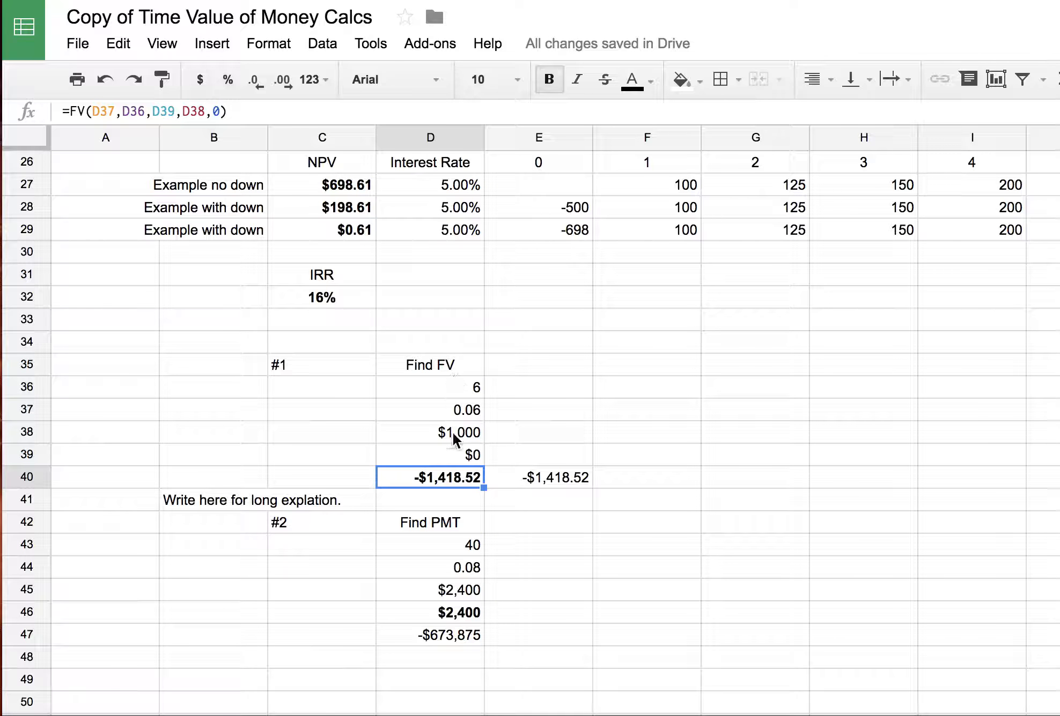
click(533, 459)
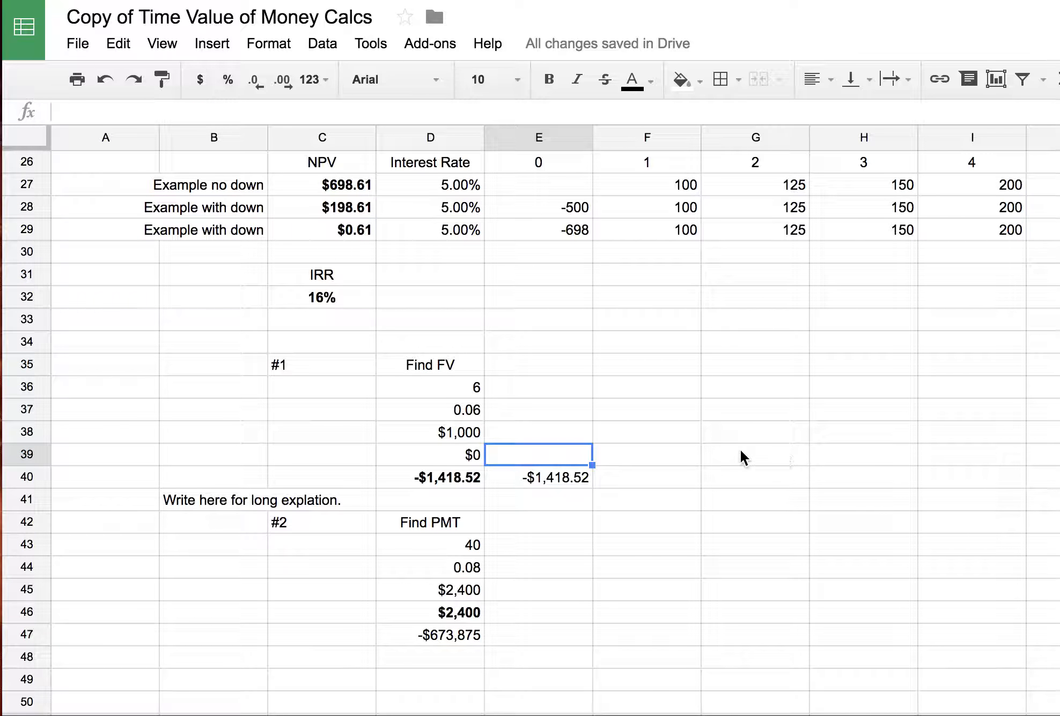
click(556, 433)
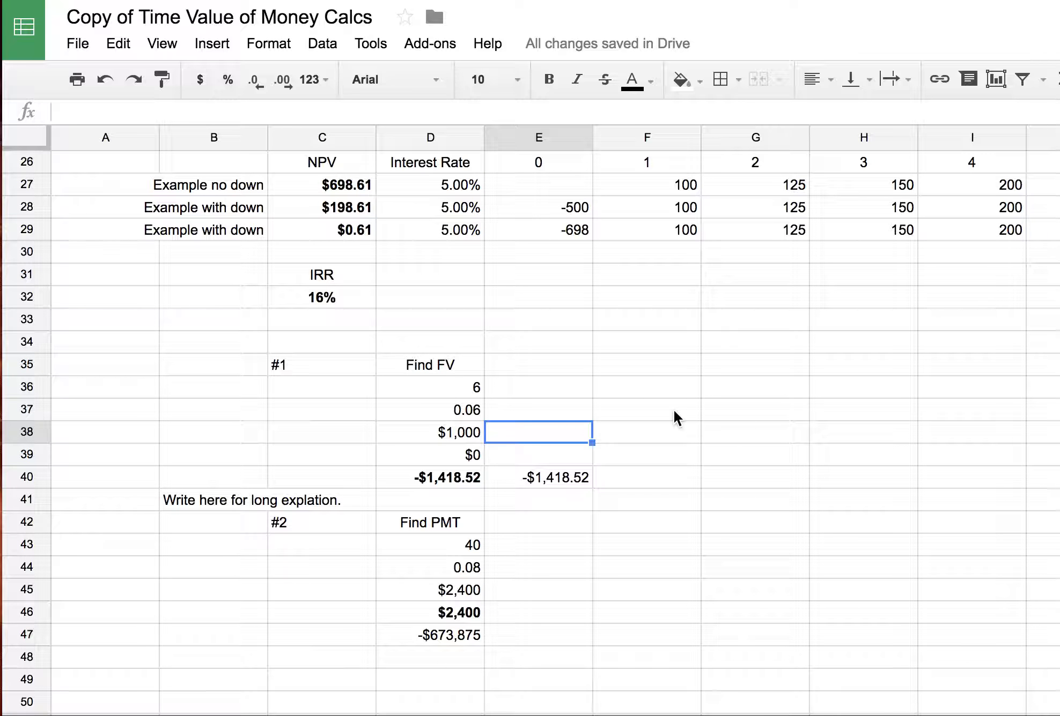
- Enter =PV(D37,D36,D39,D40) in E38, returning $1,000.00 to match D38
text(=)
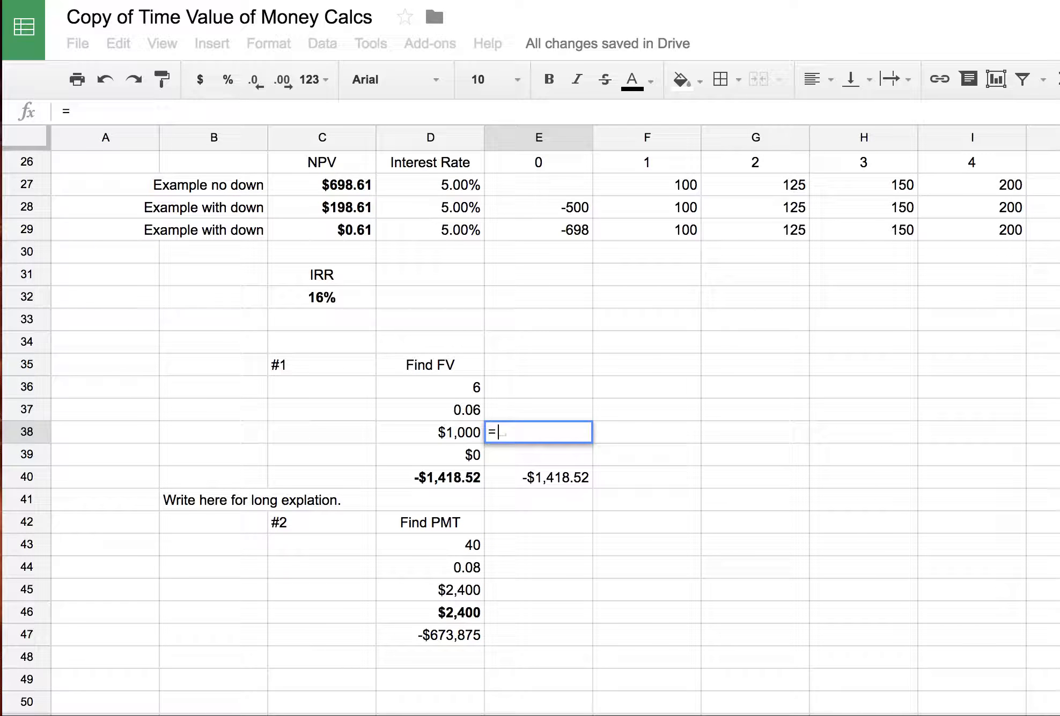
text(PV()
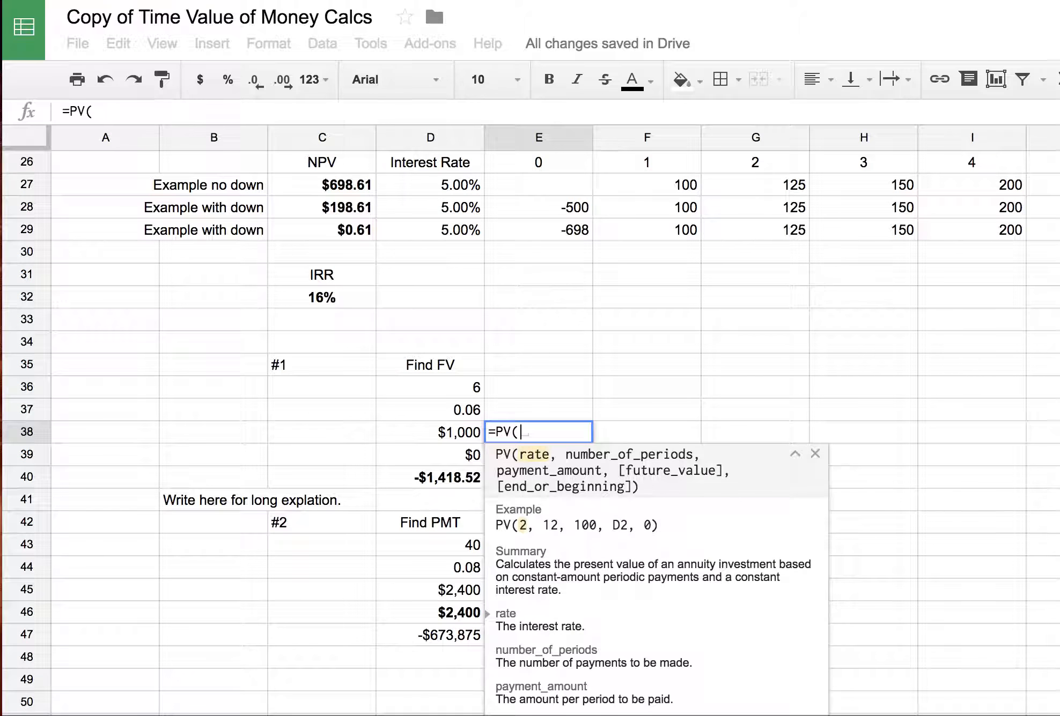
click(471, 410)
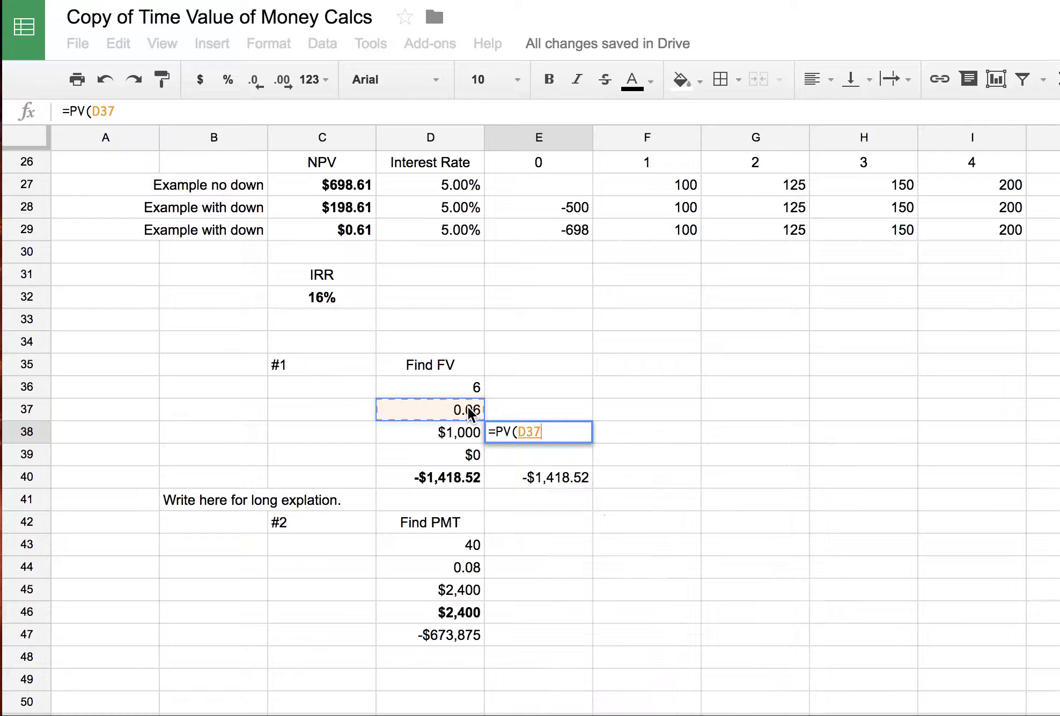
text(,)
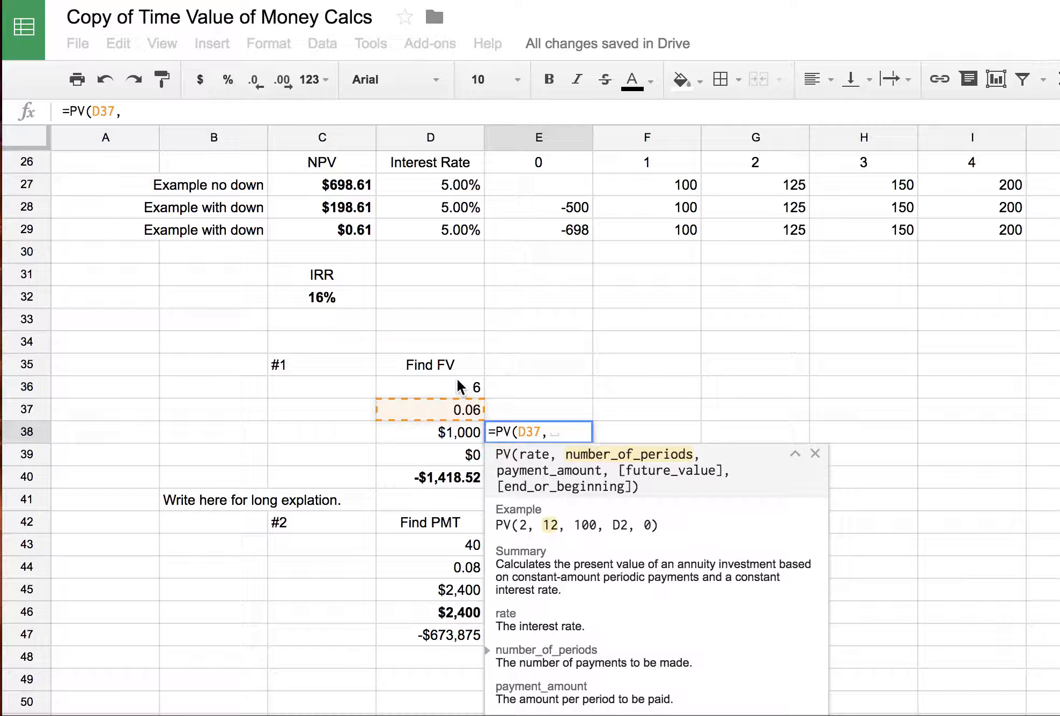
click(457, 383)
text(,)
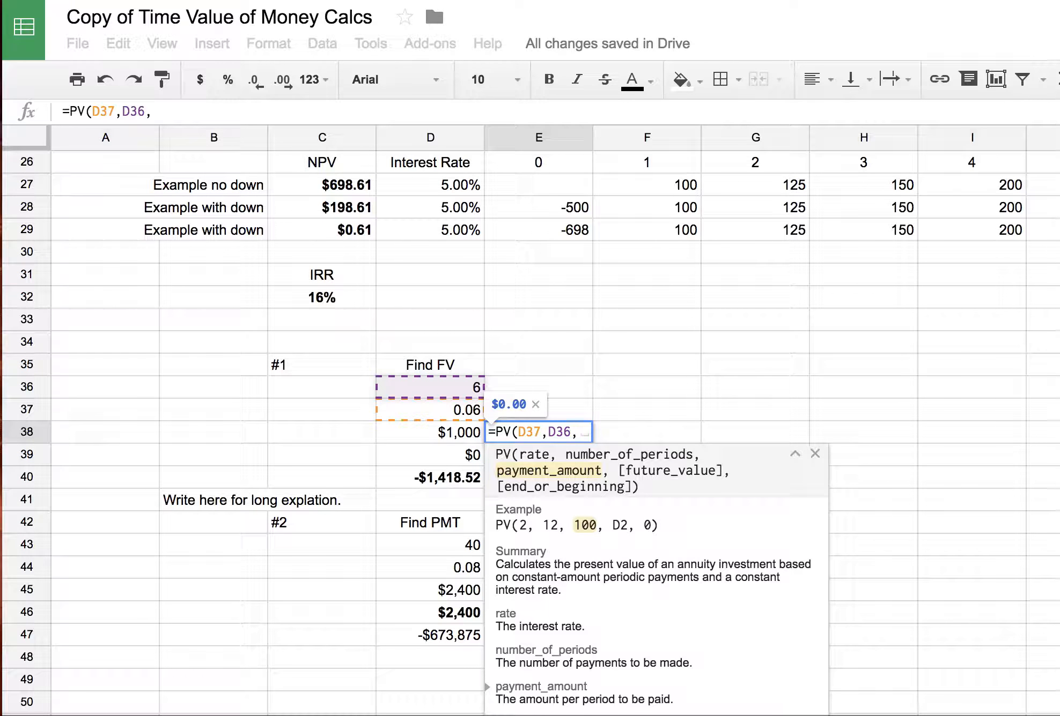
click(444, 454)
text(,)
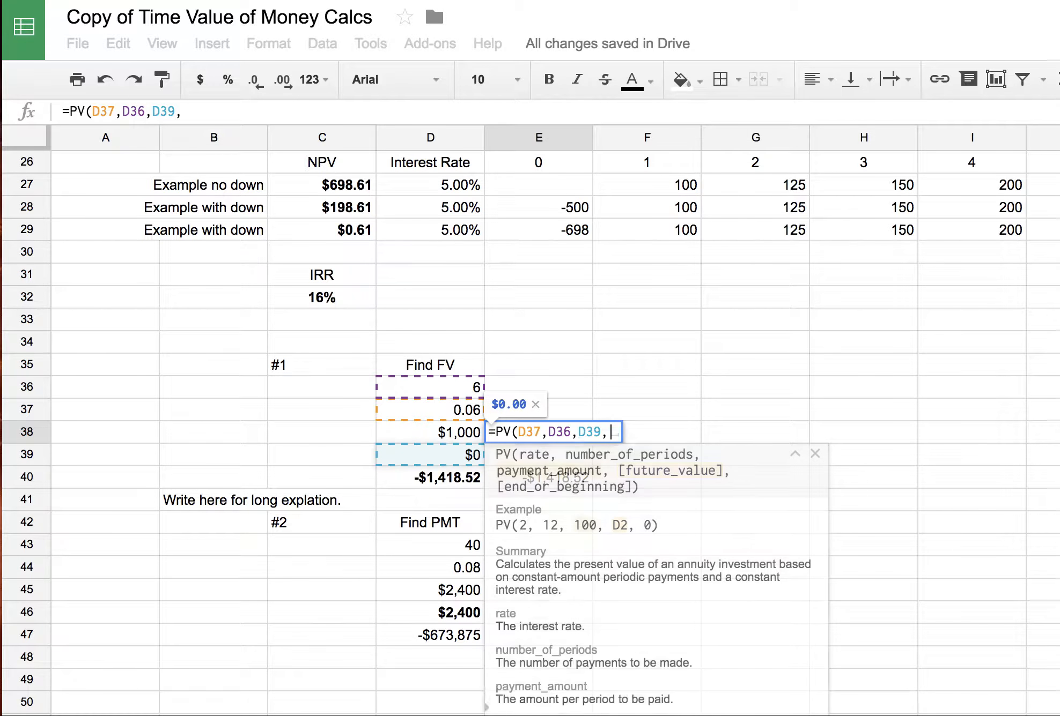
click(442, 477)
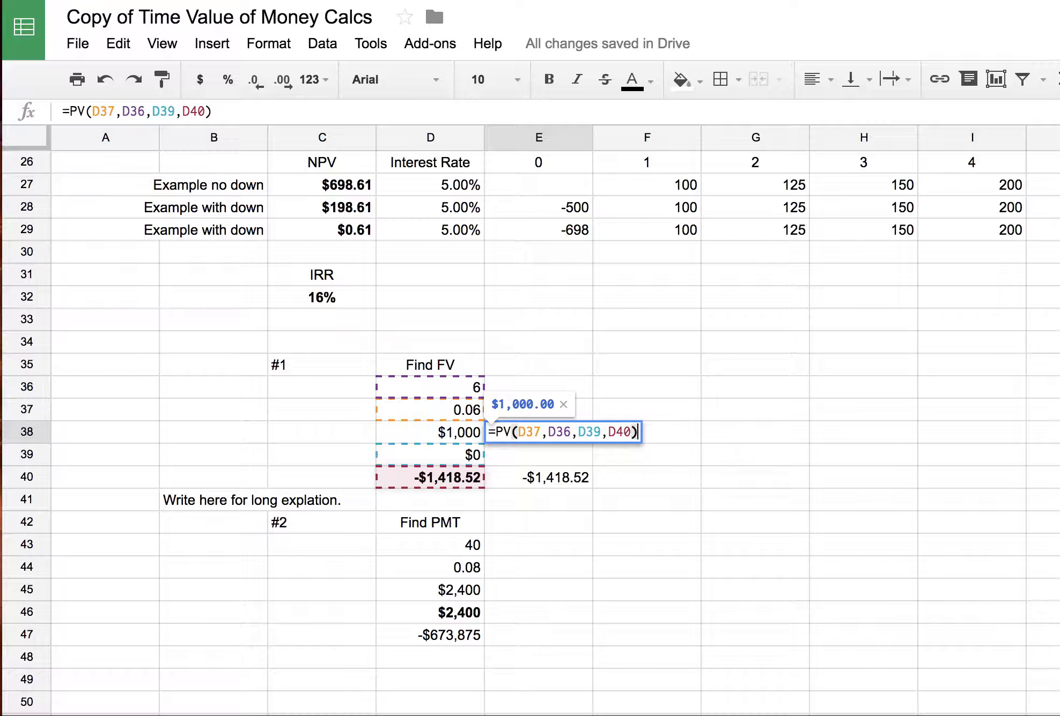
key(Return)
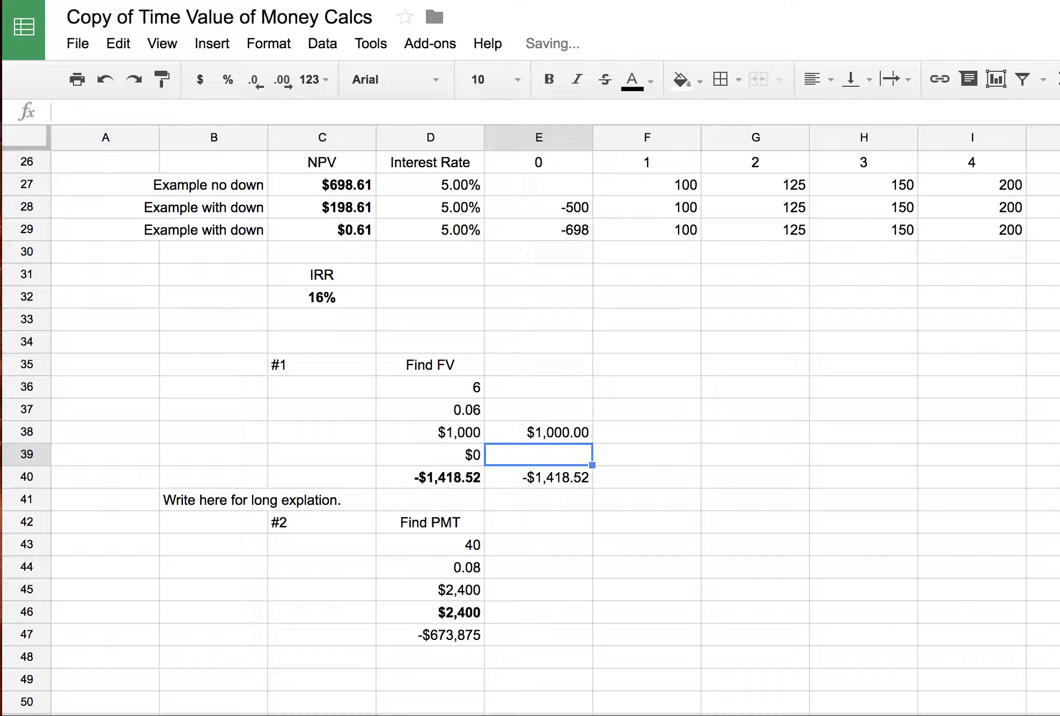
click(549, 433)
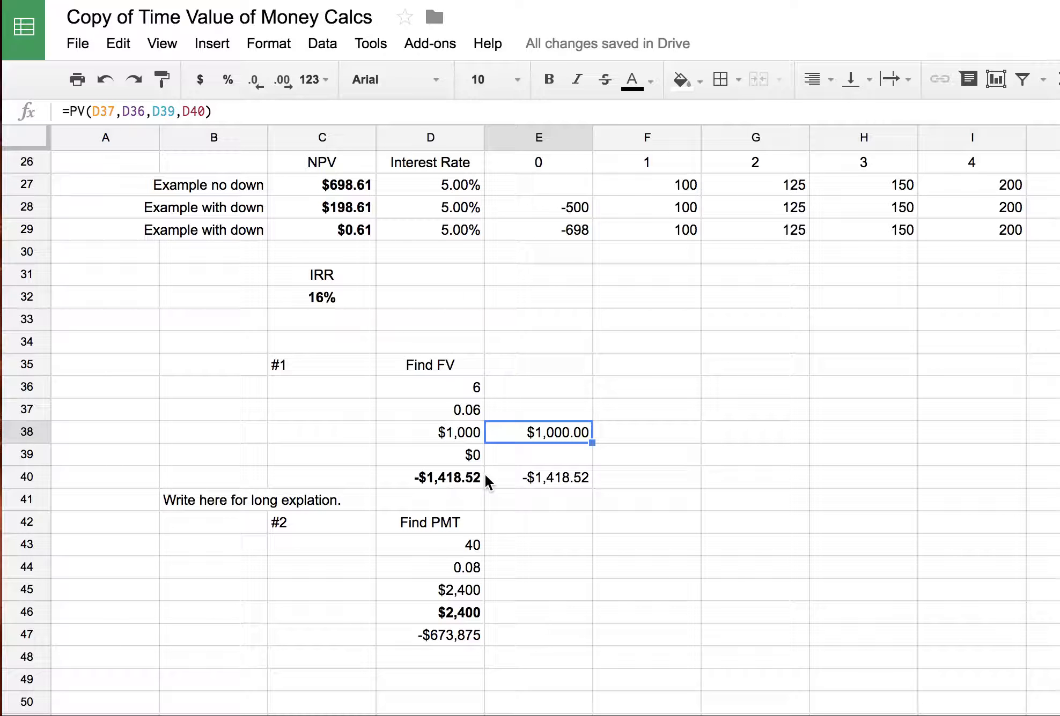
click(445, 431)
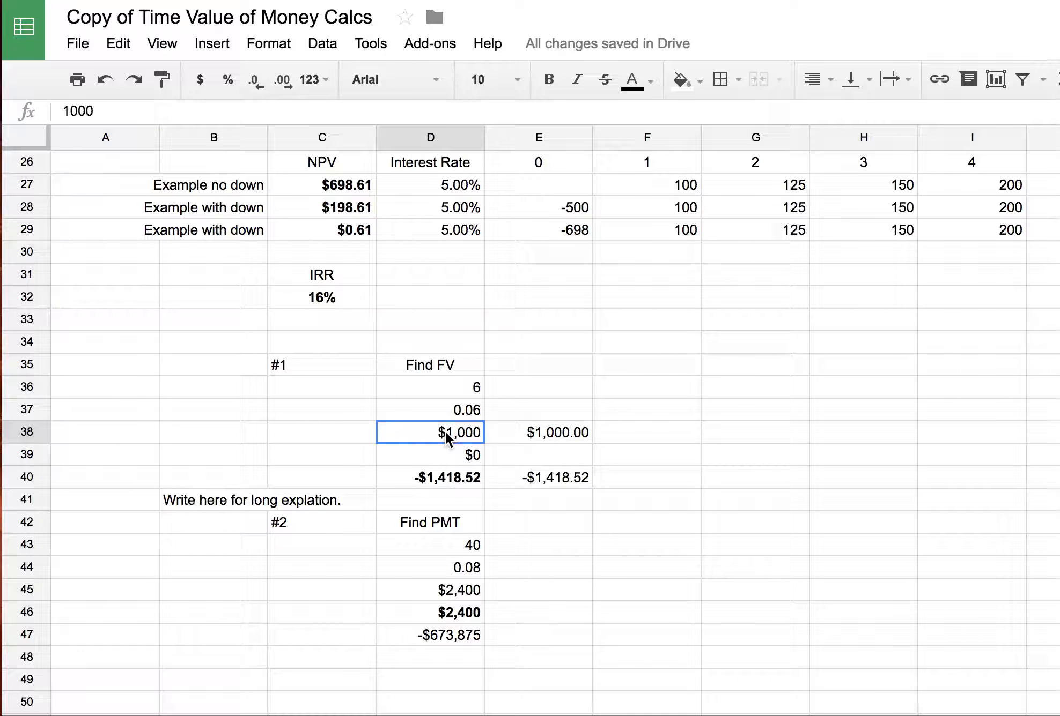
click(532, 523)
click(545, 381)
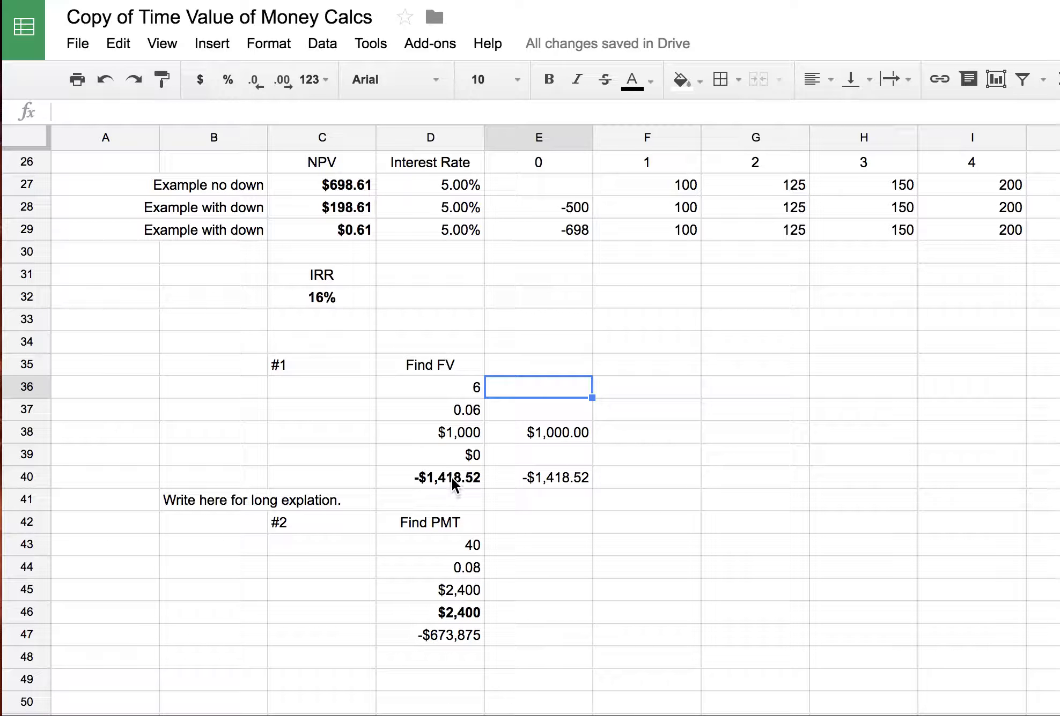
scroll(452, 475, down, 1)
scroll(452, 471, up, 3)
scroll(452, 471, up, 7)
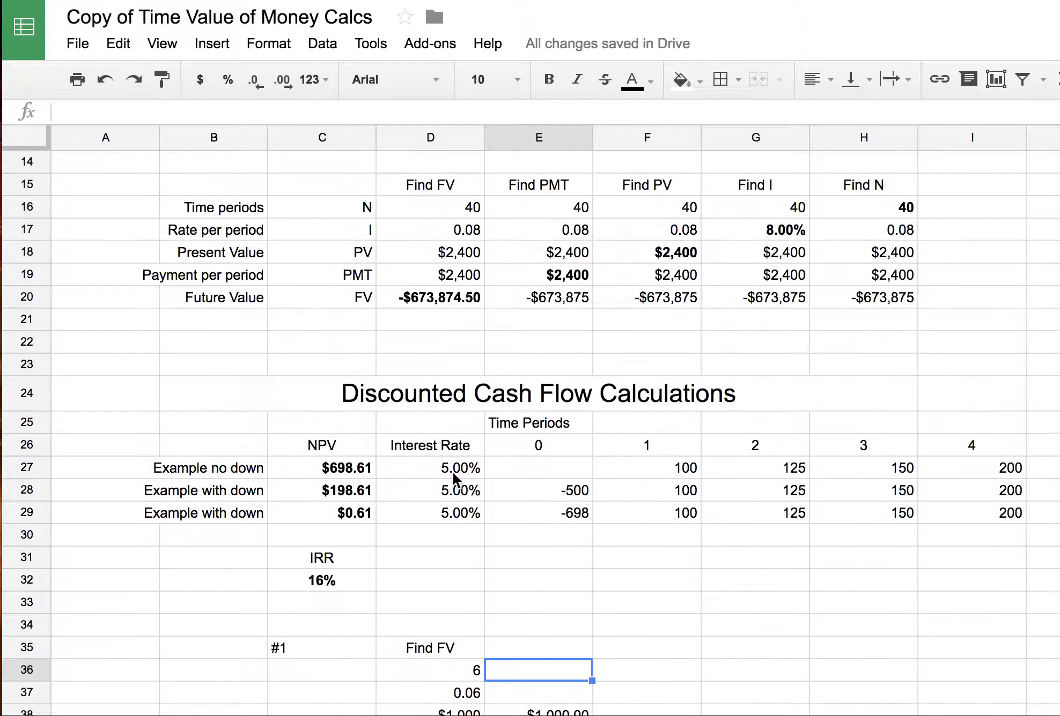
- Download the spreadsheet as Microsoft Excel (.xlsx) from the File menu
click(78, 42)
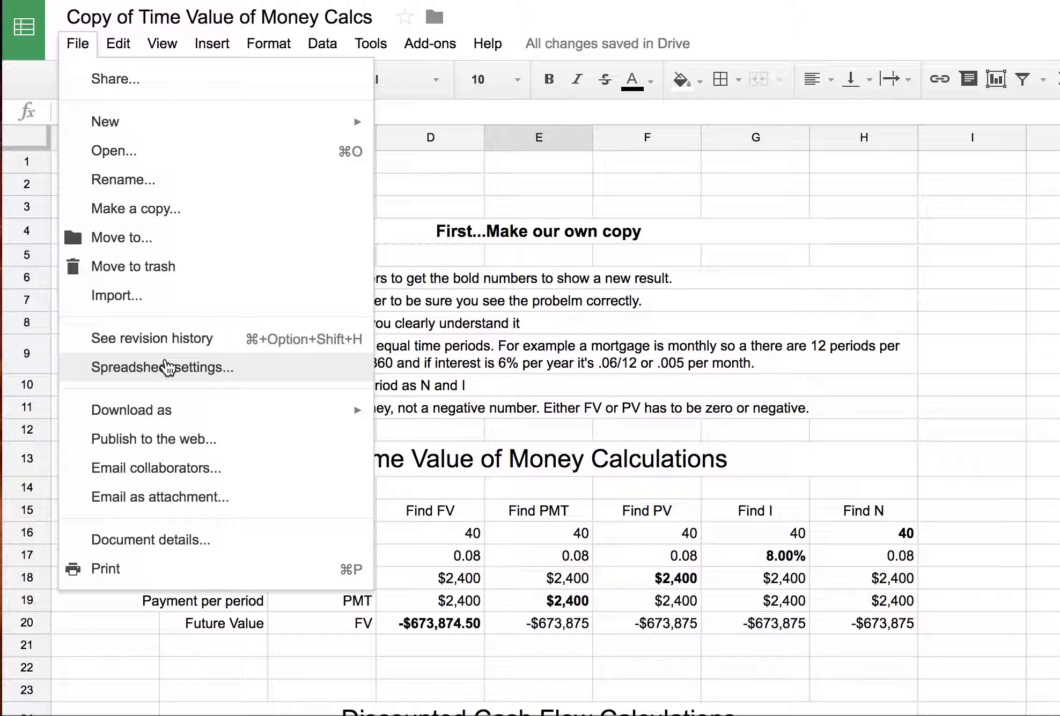
mouse_move(94, 411)
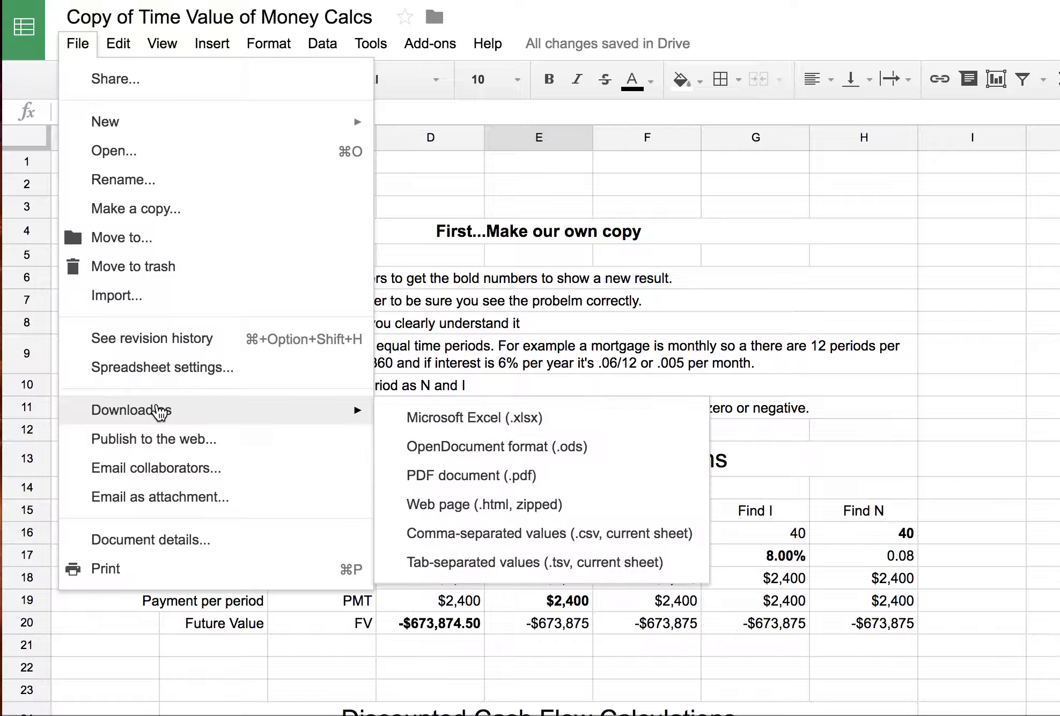
click(439, 417)
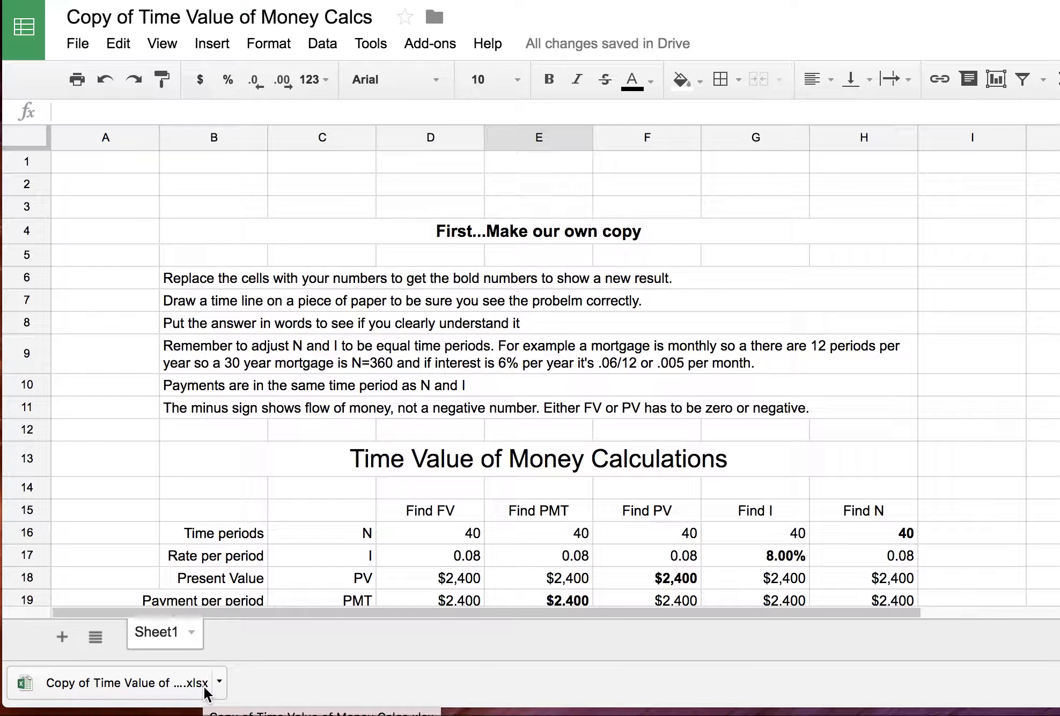
- Open the downloaded xlsx in Excel, scroll through it, and close it without saving
click(135, 678)
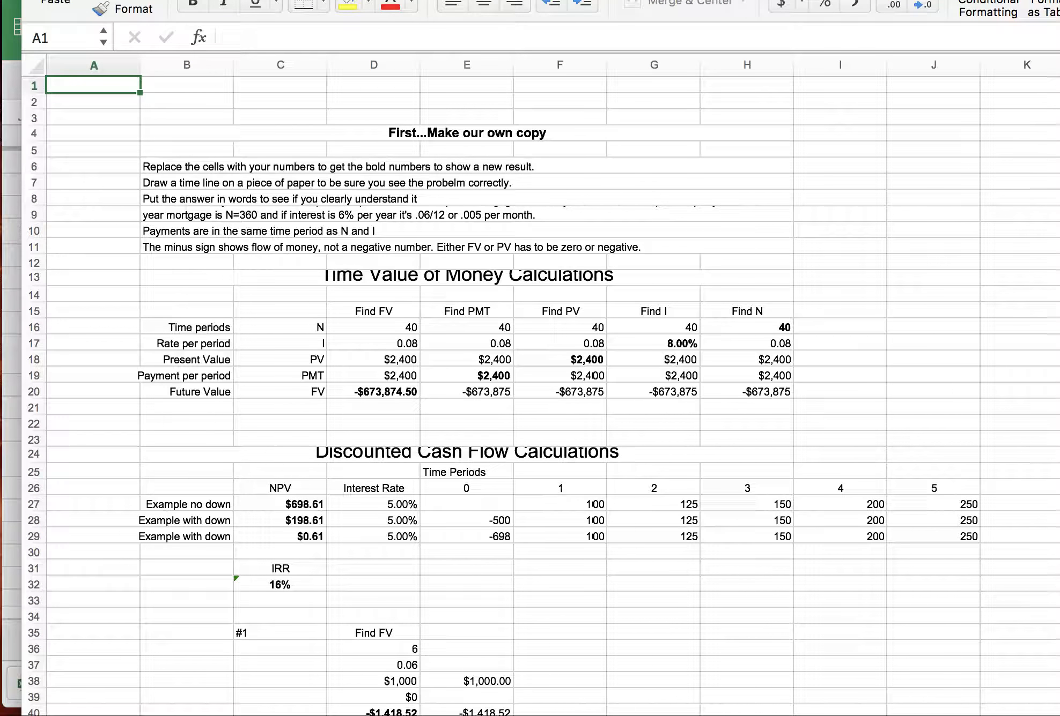
scroll(535, 460, down, 5)
scroll(566, 327, down, 2)
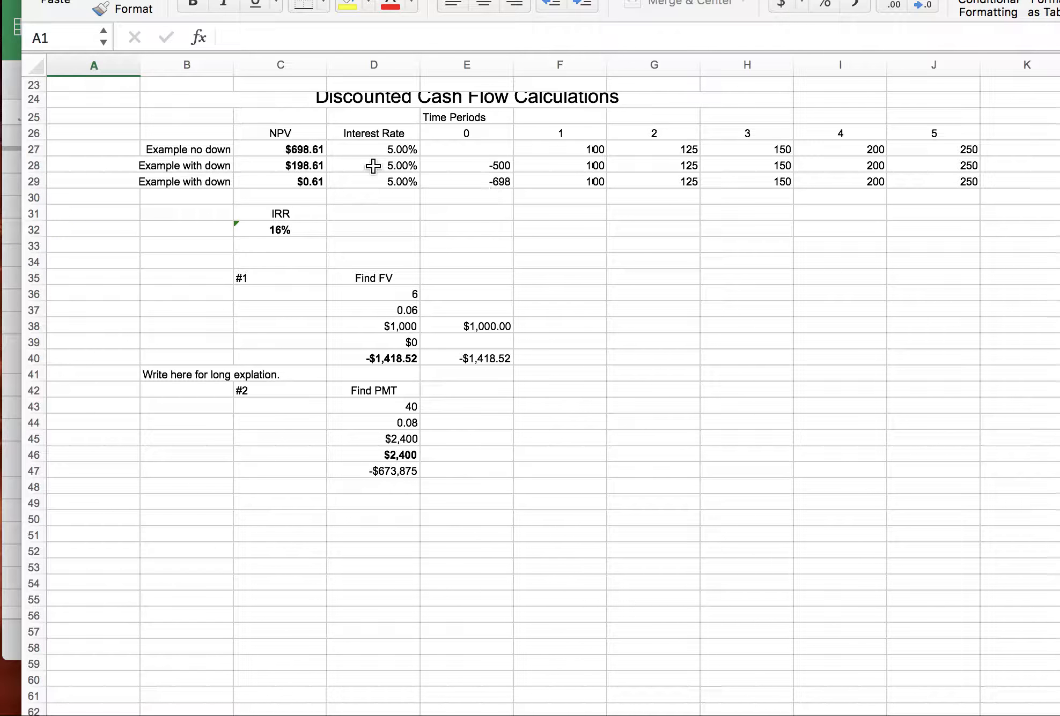
drag(837, 0, 865, 117)
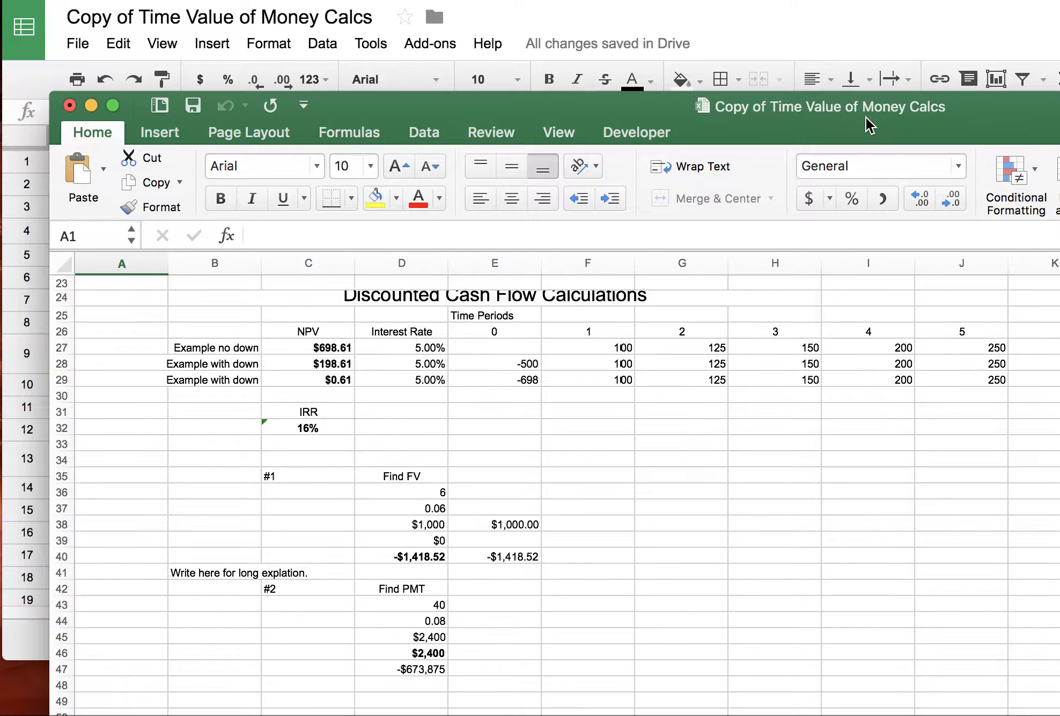
click(69, 106)
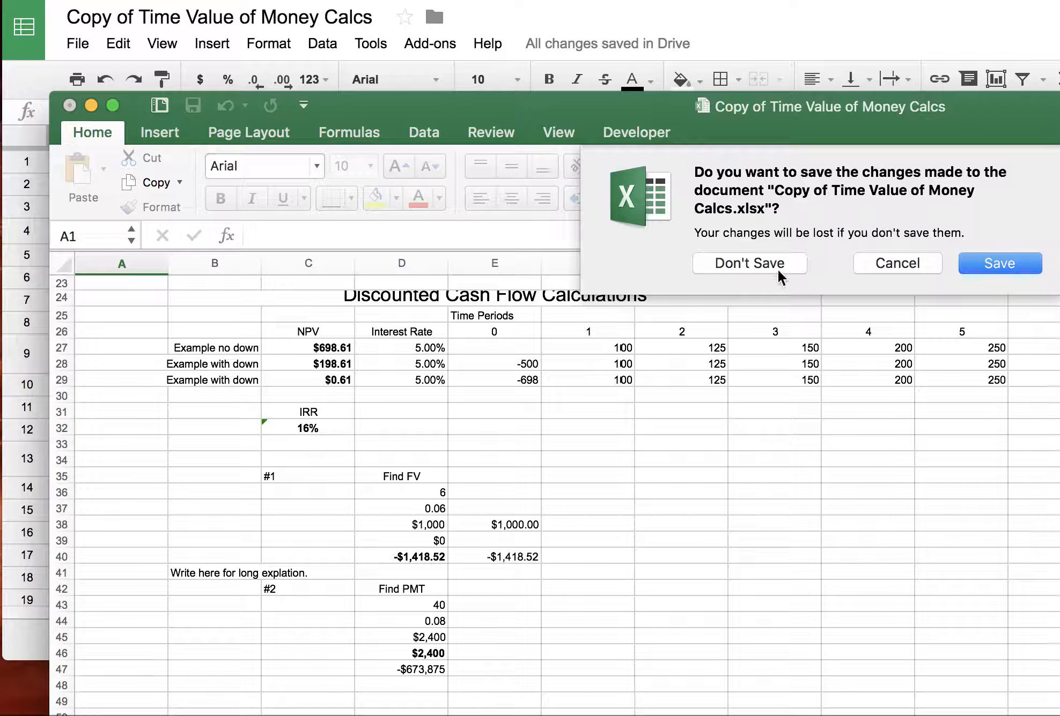
click(764, 263)
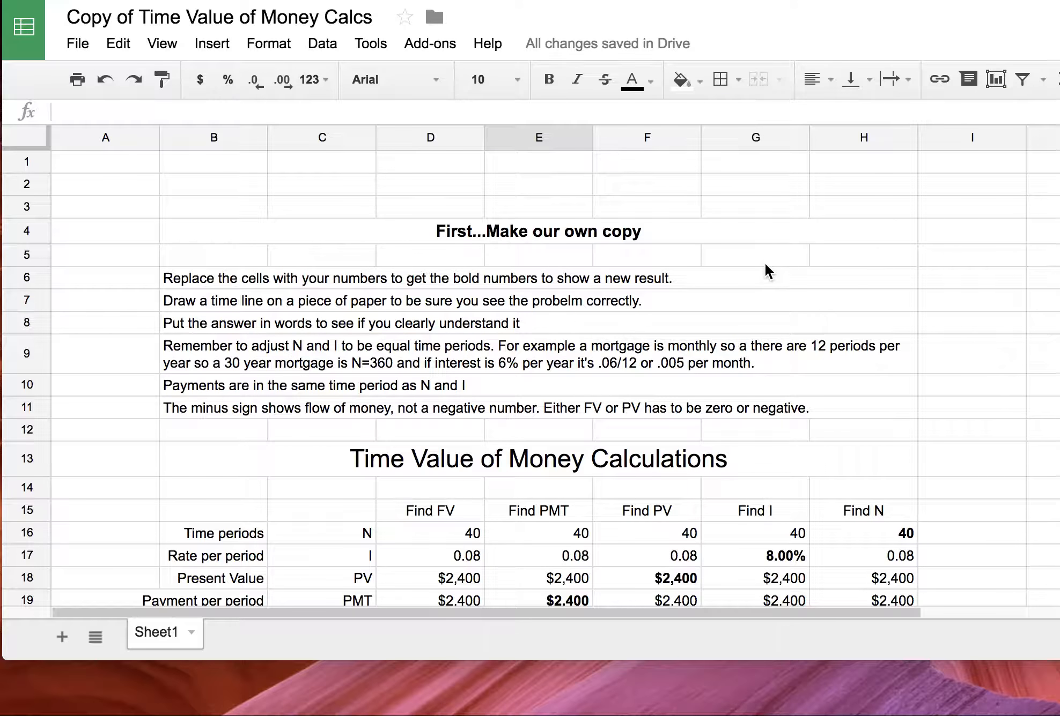
scroll(676, 409, down, 7)
scroll(676, 409, down, 4)
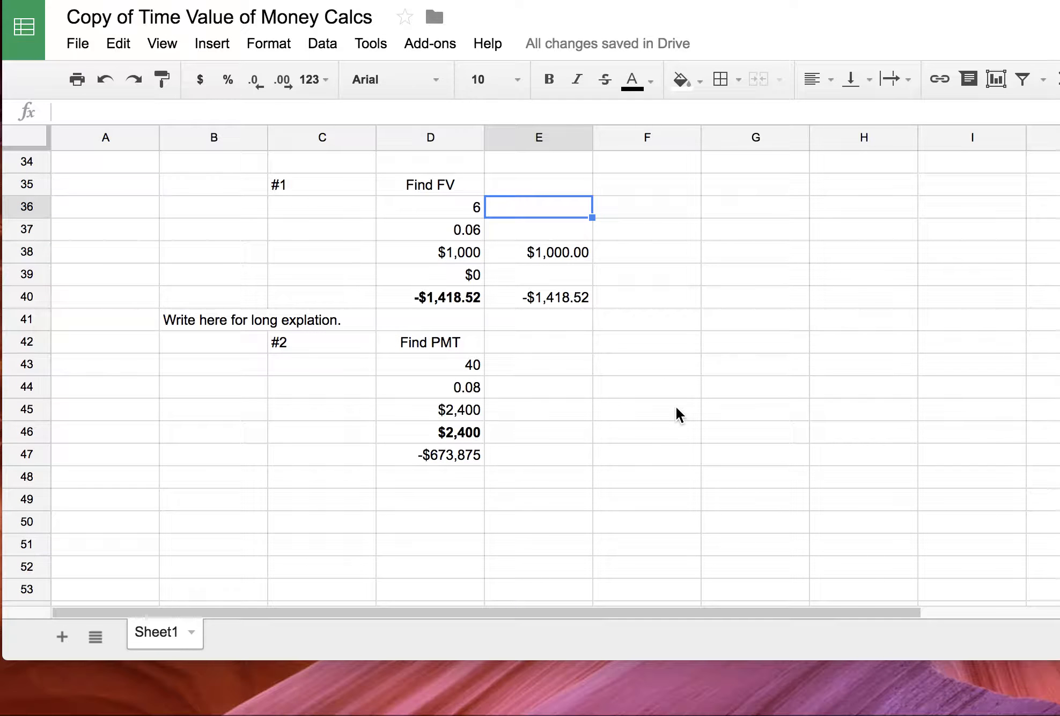
click(448, 208)
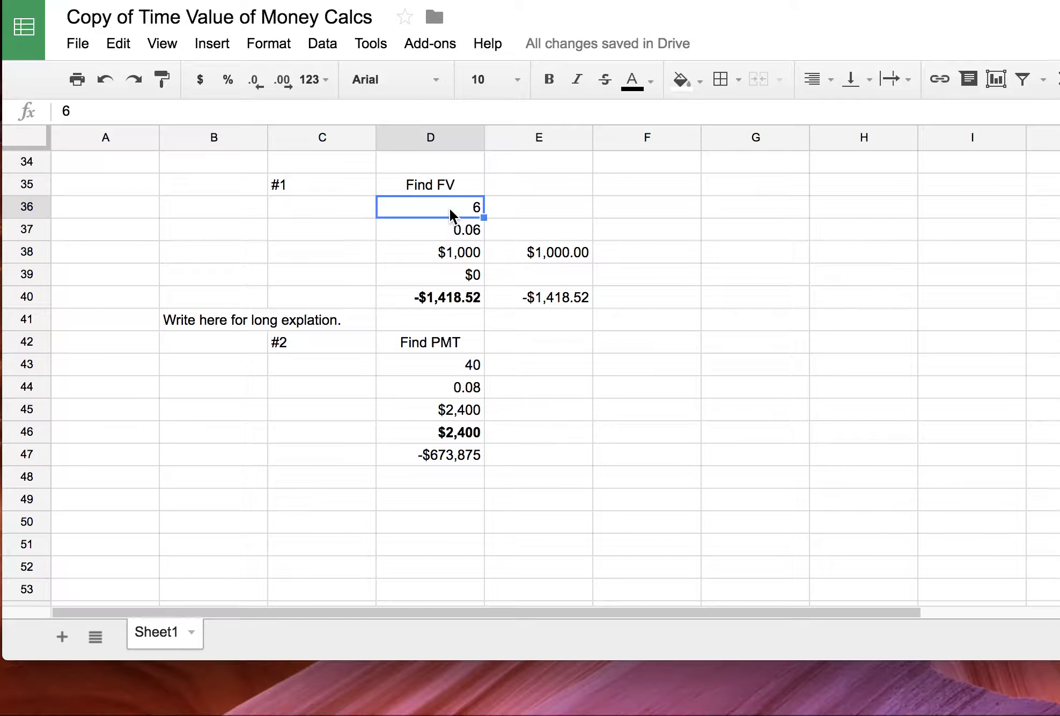
click(449, 230)
click(449, 252)
click(450, 272)
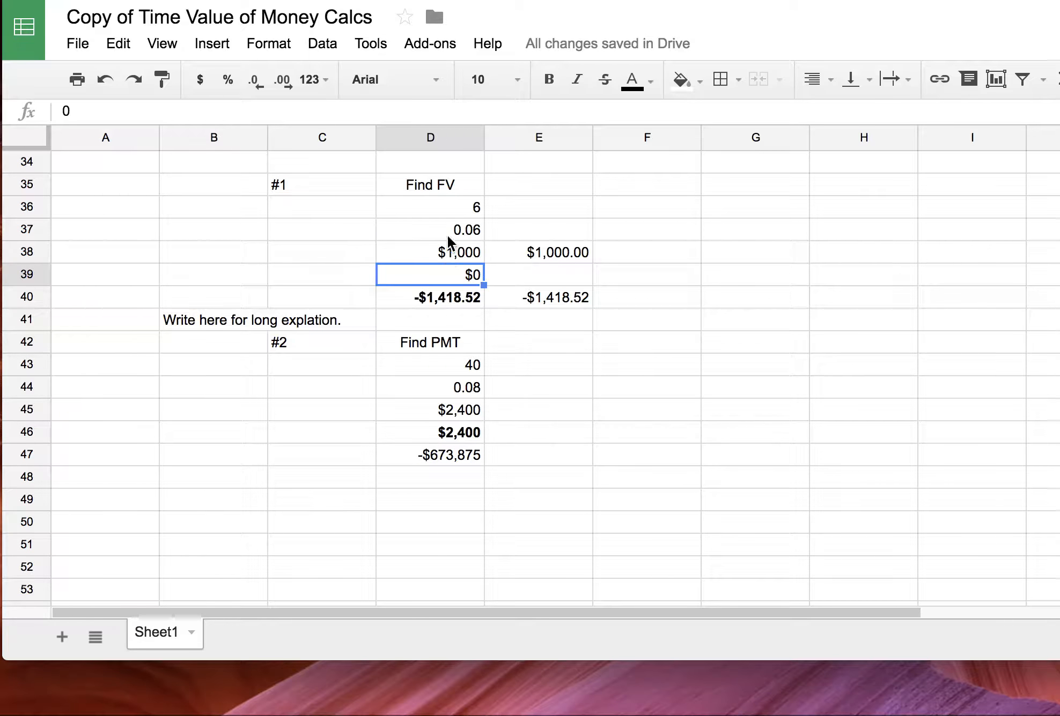
click(449, 298)
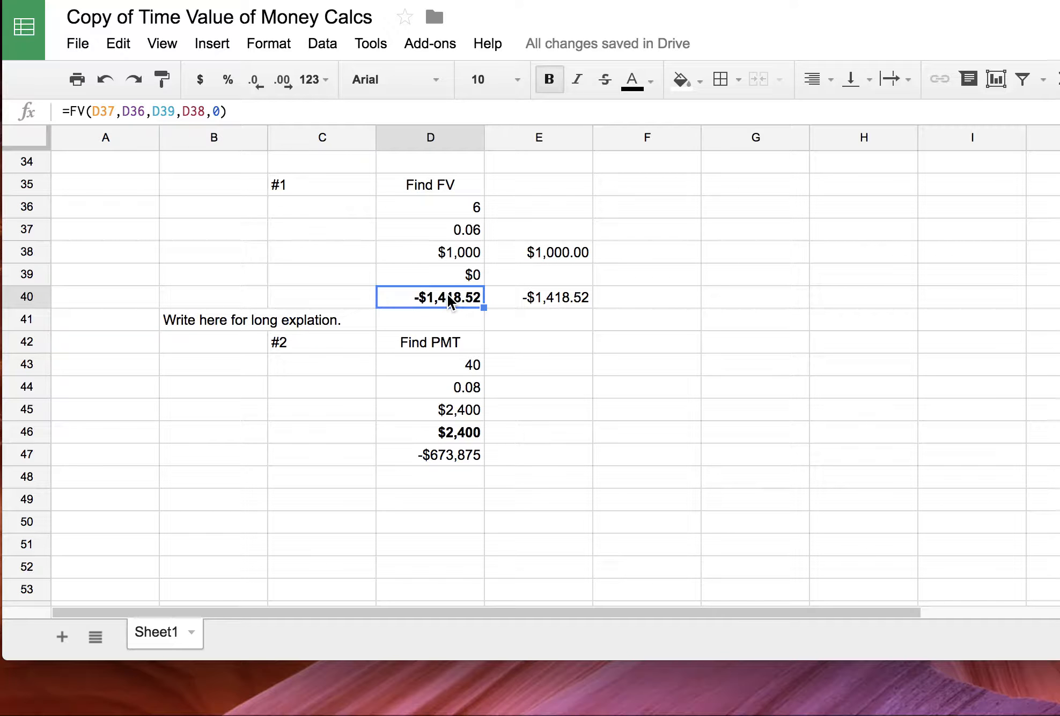
double_click(432, 296)
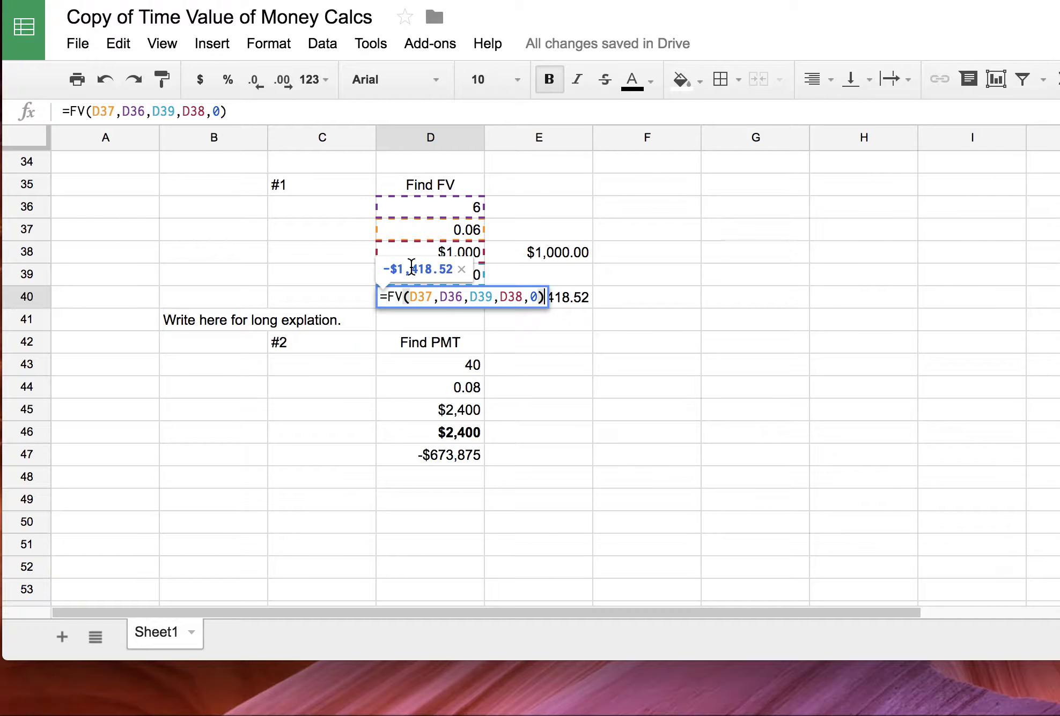
key(Escape)
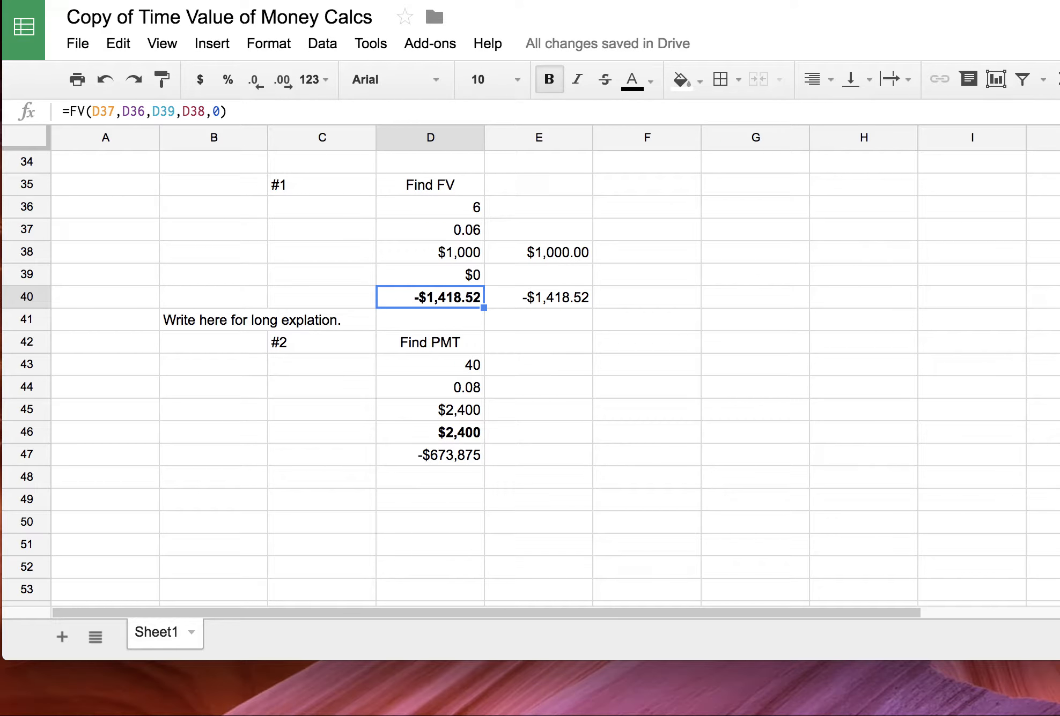